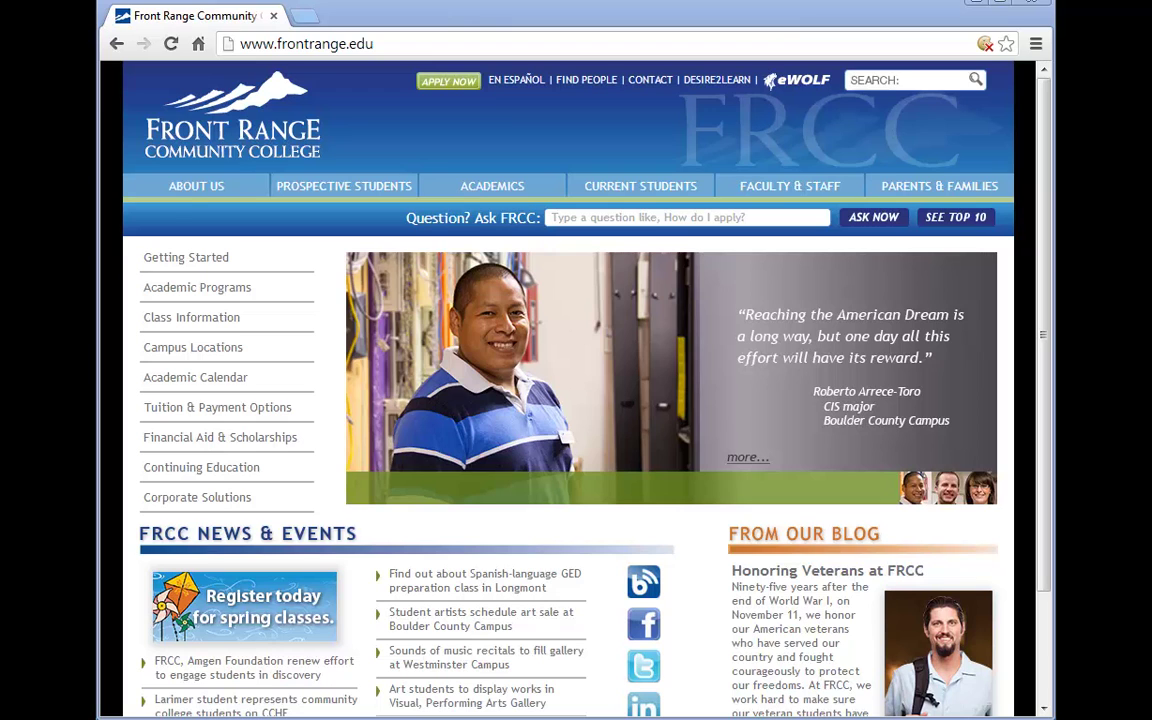
# Open the eWOLF portal from the Front Range Community College site header
pyautogui.click(805, 82)
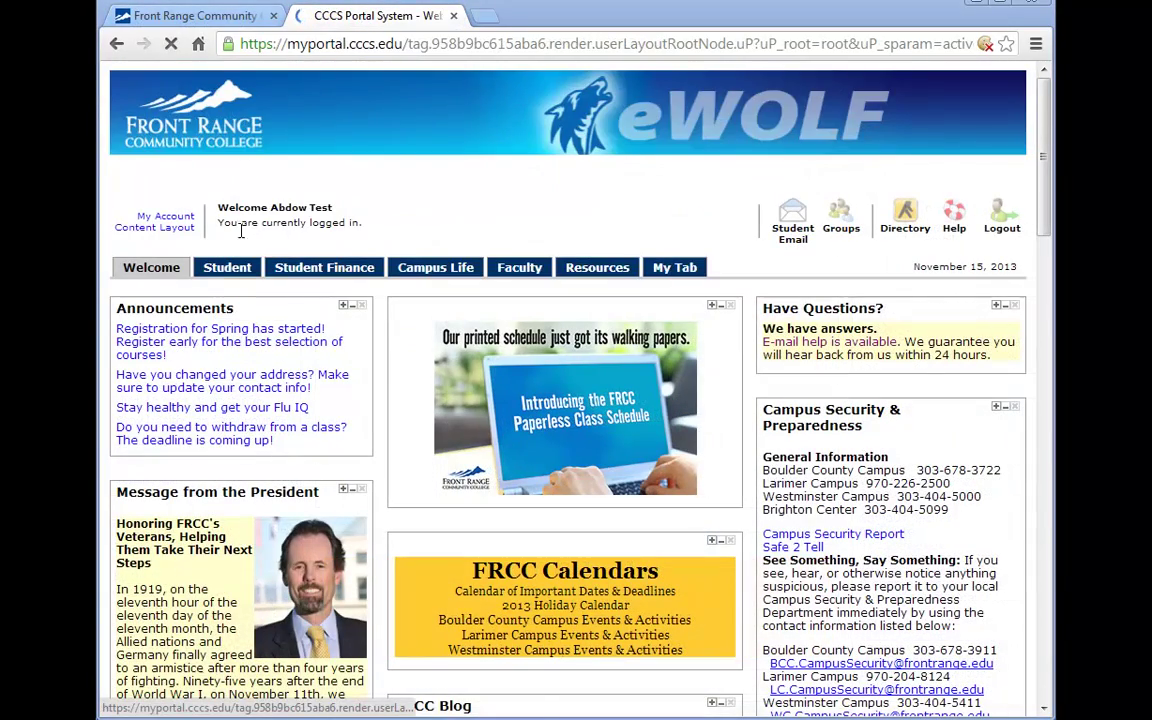
# From the Student tab, select the Spring 2014 term for Look Up Classes
pyautogui.click(229, 268)
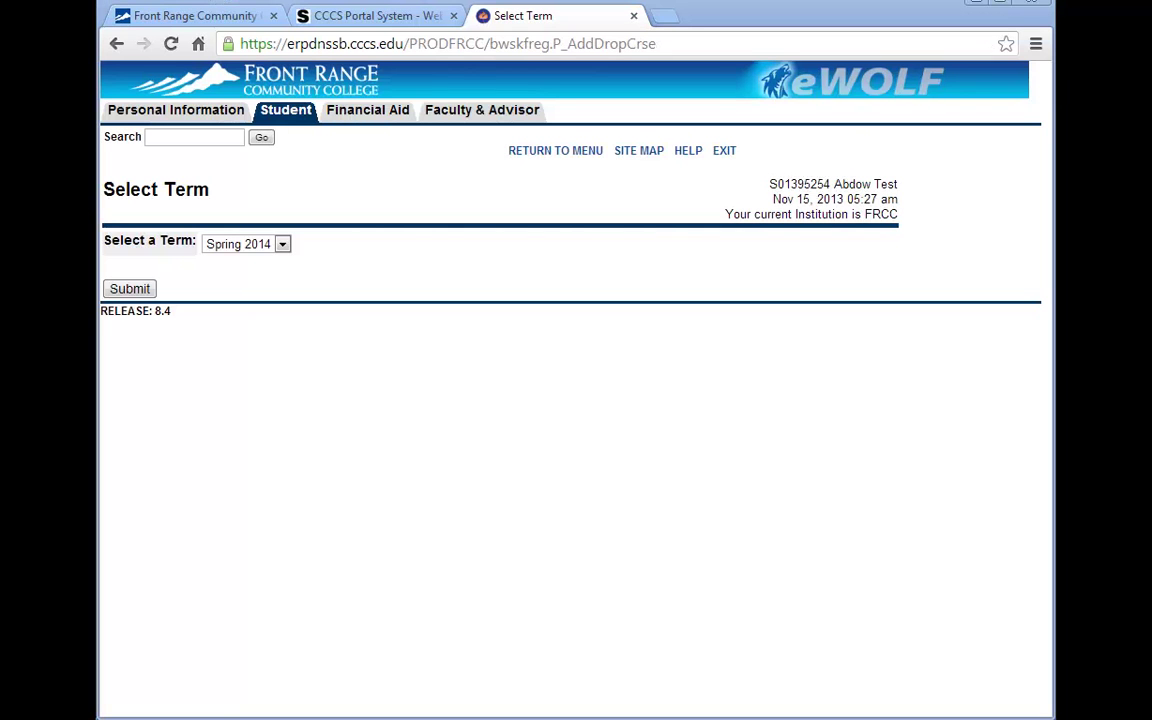
pyautogui.click(129, 289)
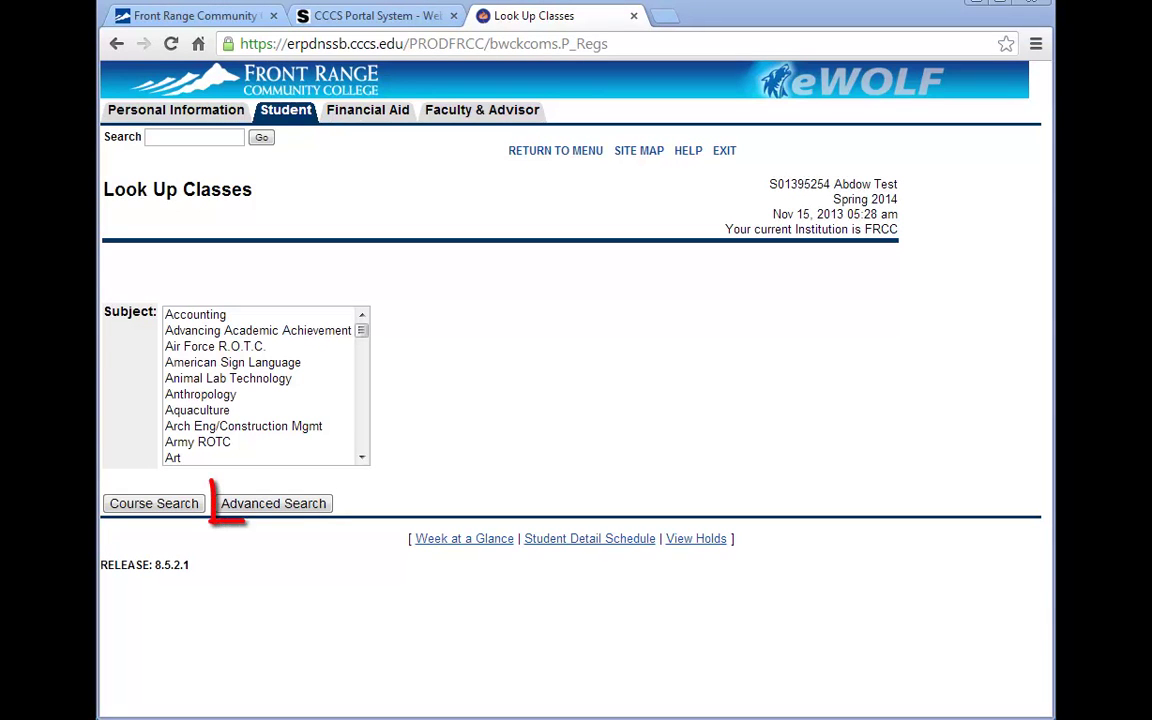
# Run an advanced section search for Chemistry course number 111
pyautogui.click(245, 508)
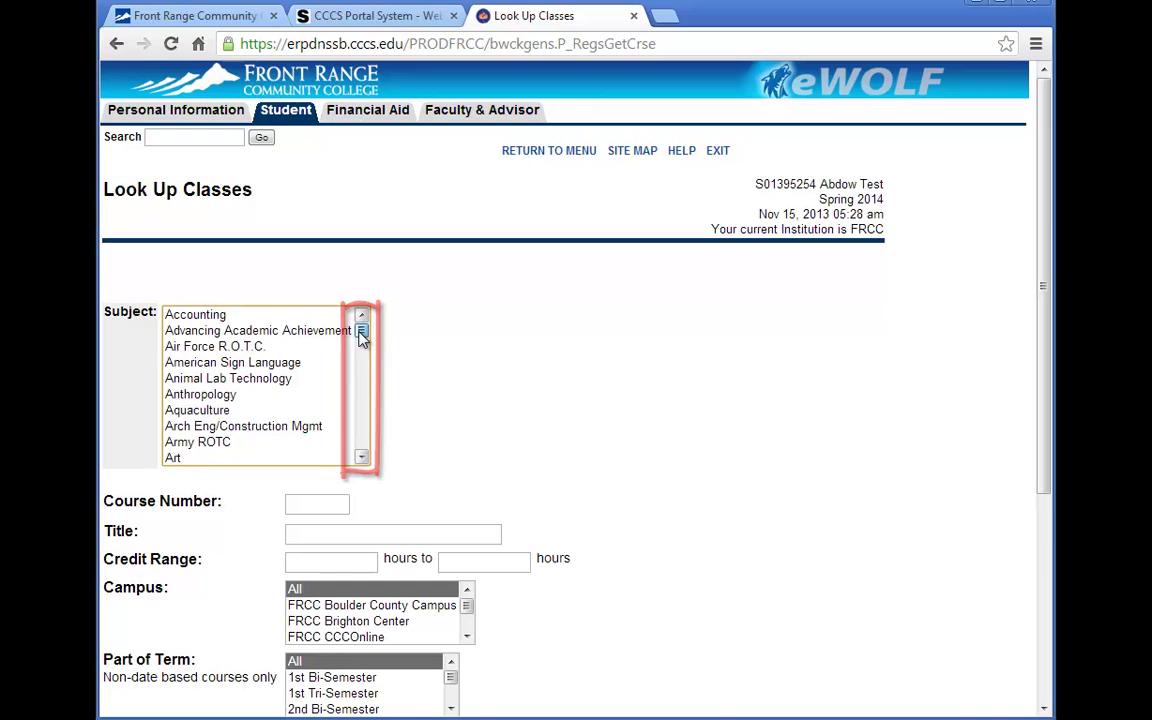
pyautogui.moveTo(362, 336)
pyautogui.mouseDown()
pyautogui.moveTo(362, 364)
pyautogui.moveTo(362, 347)
pyautogui.mouseUp()
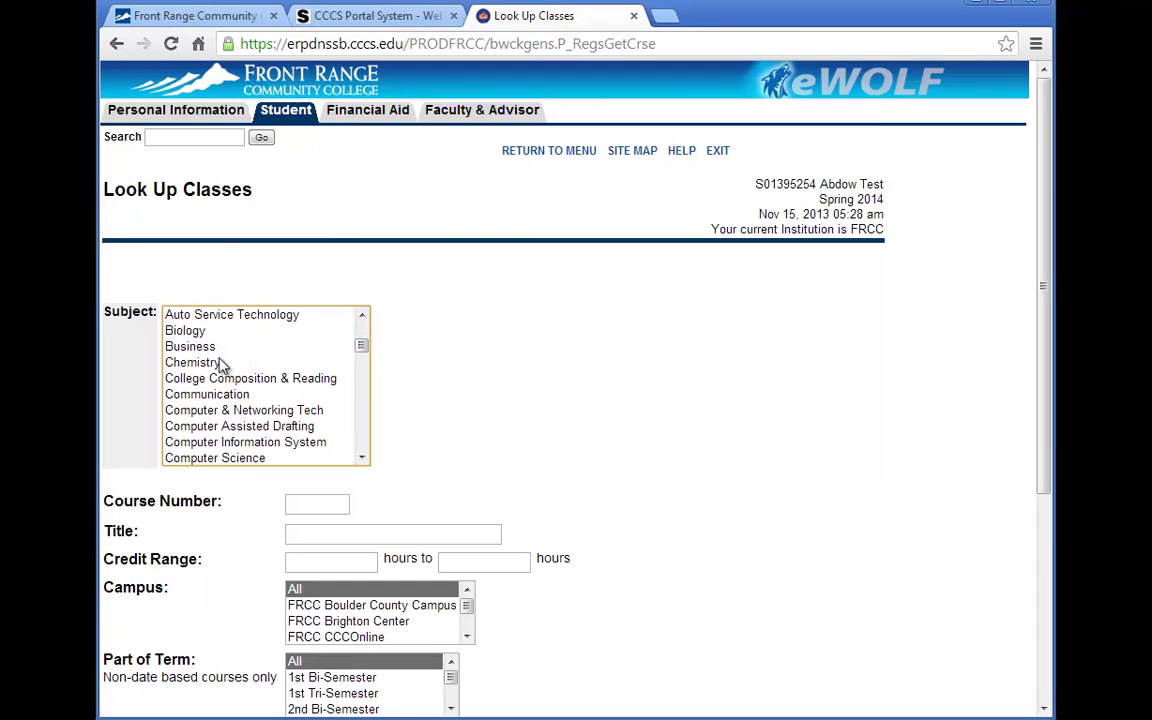
pyautogui.click(222, 363)
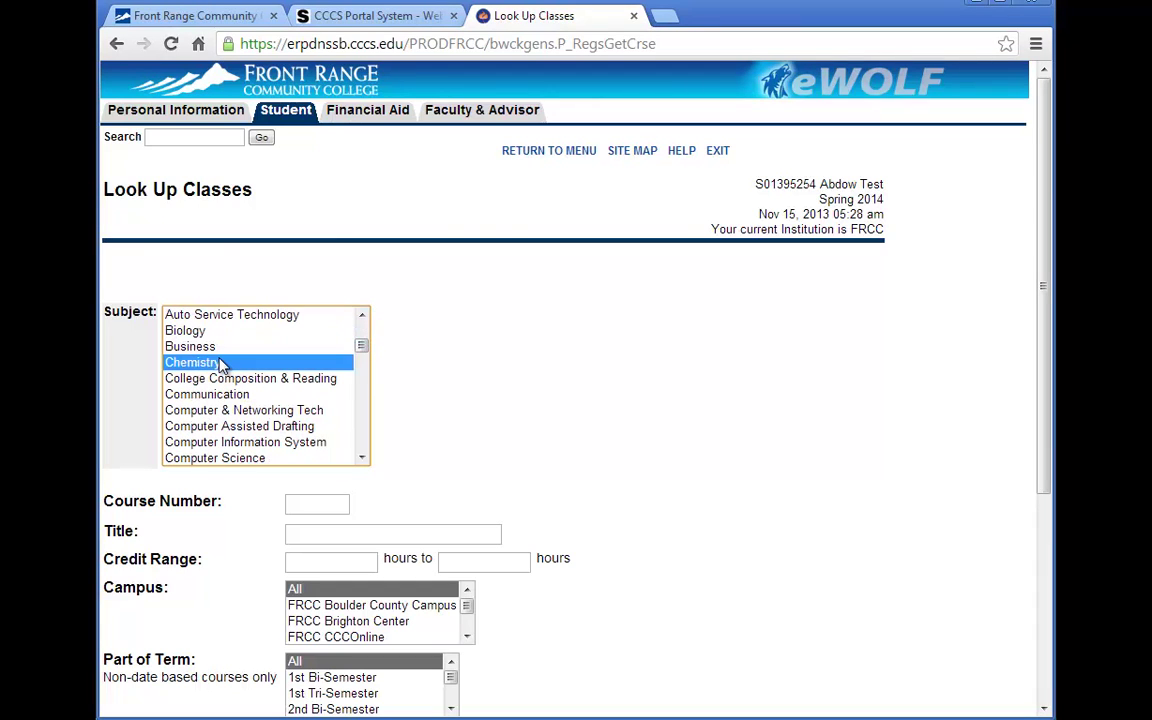
pyautogui.click(296, 507)
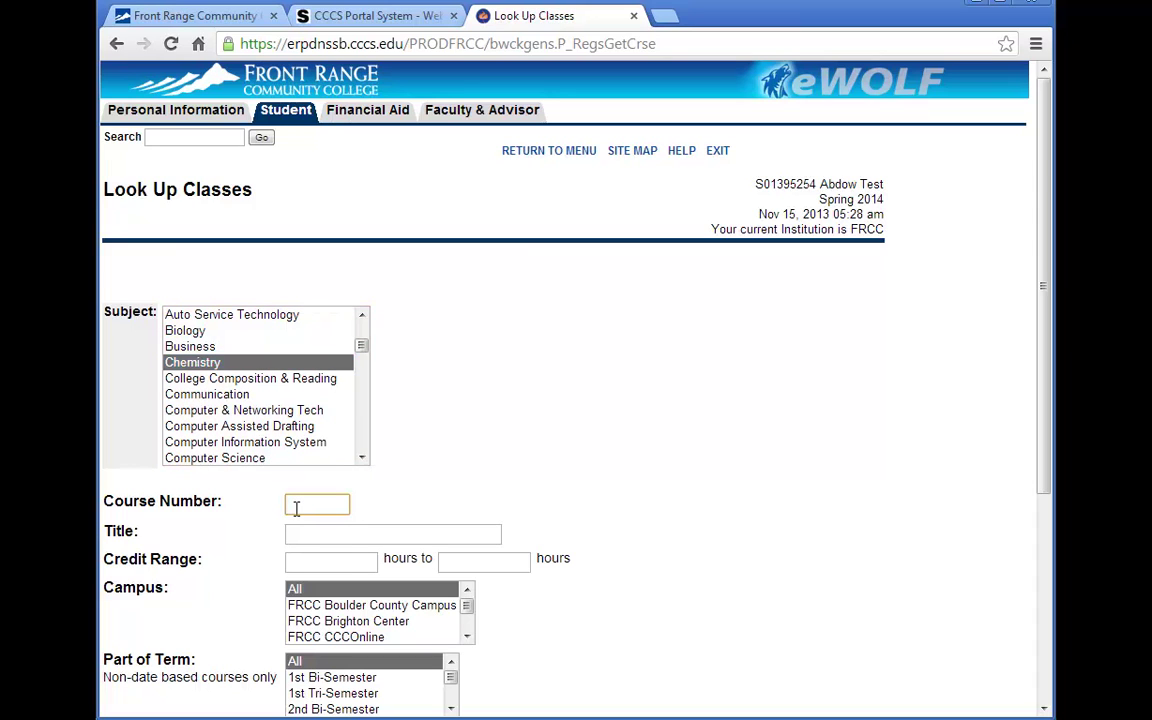
pyautogui.write('111')
pyautogui.click(216, 571)
pyautogui.scroll(-3, 200, 590)
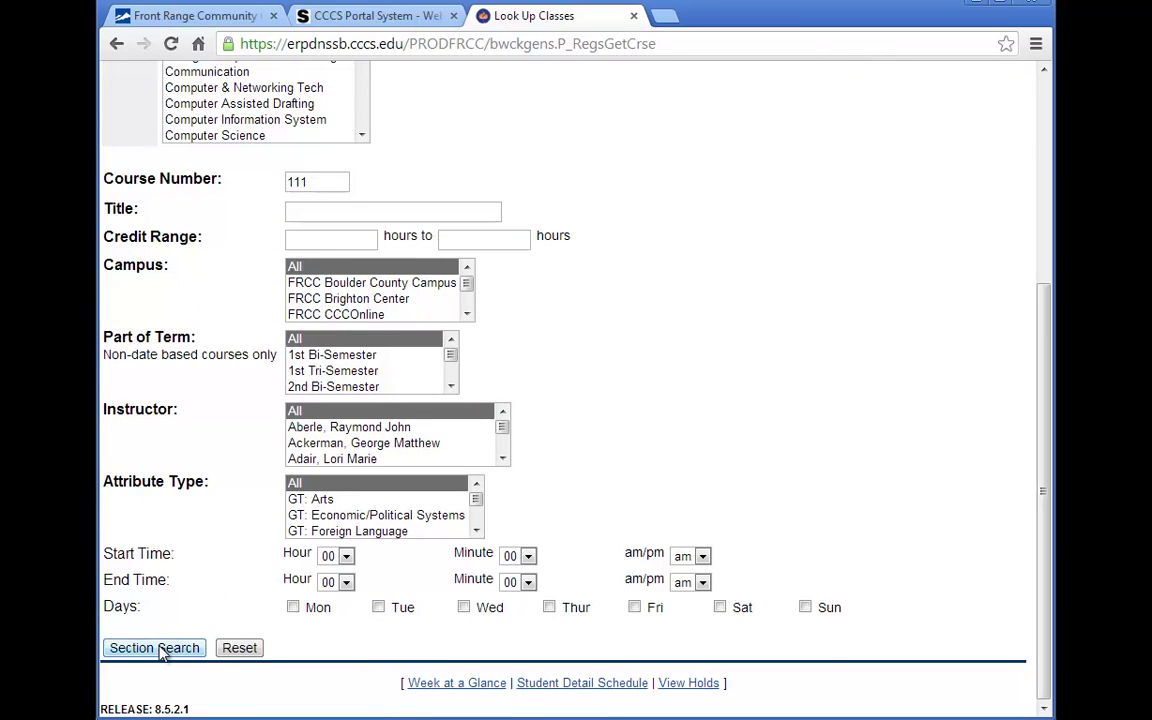
pyautogui.click(160, 649)
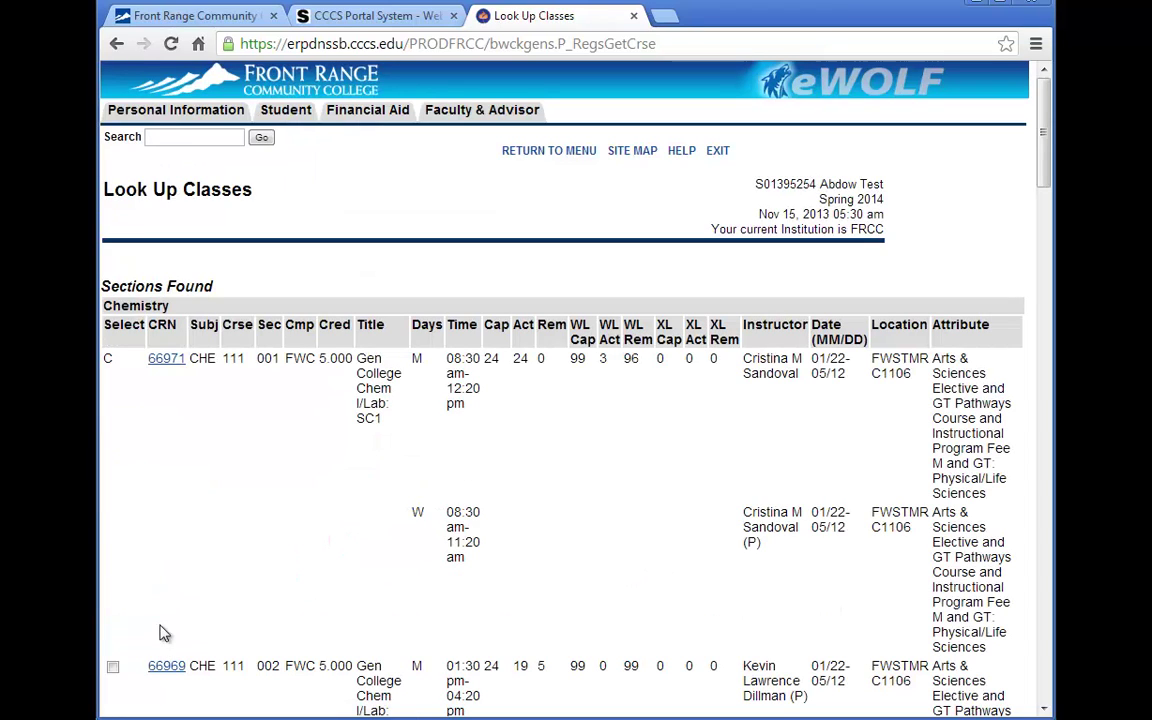
# Go back to the search form and reset the Chemistry 111 criteria
pyautogui.click(117, 45)
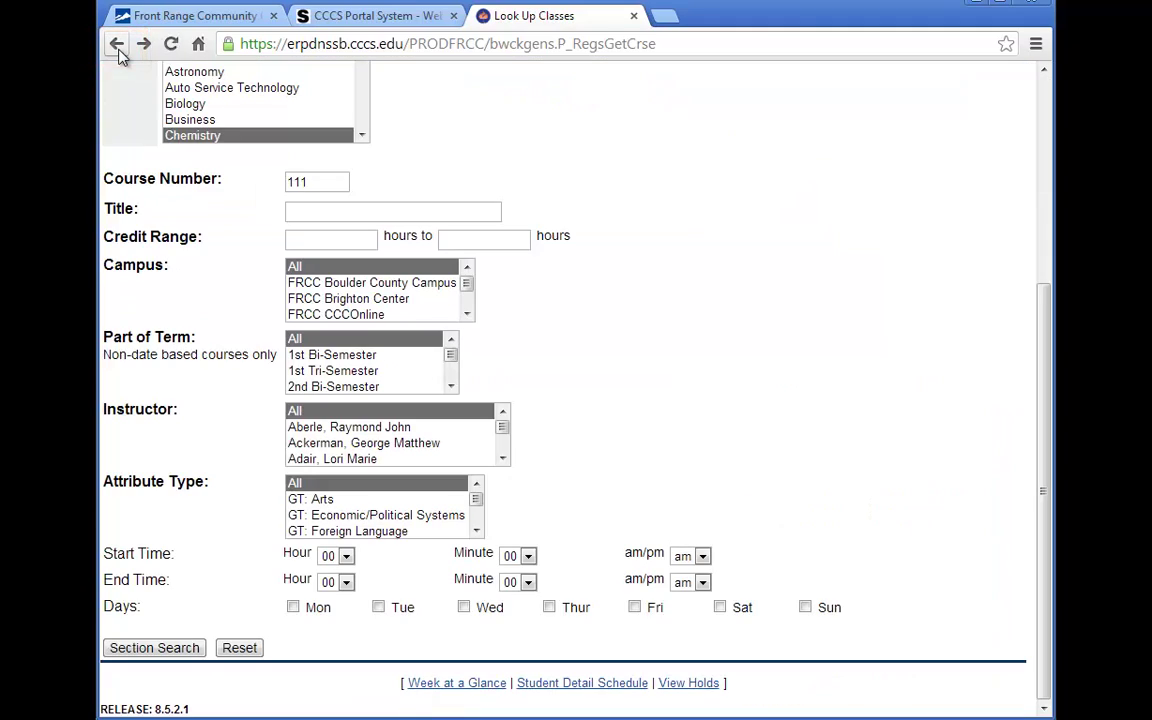
pyautogui.click(236, 648)
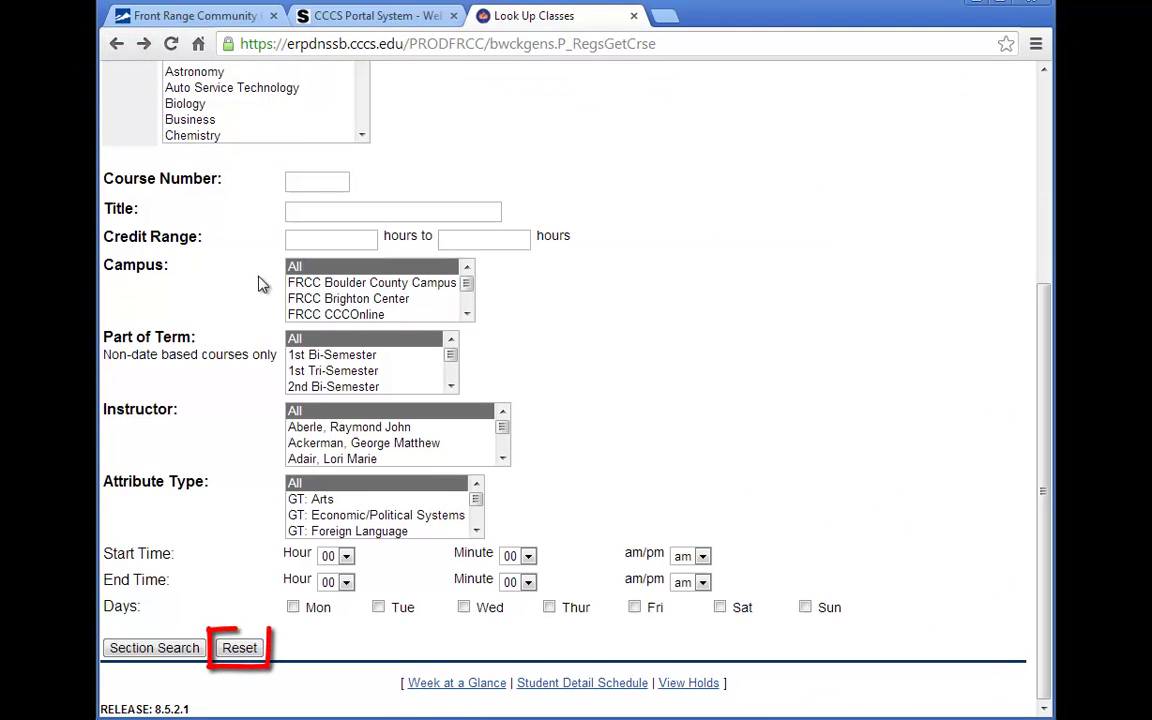
pyautogui.scroll(2, 255, 325)
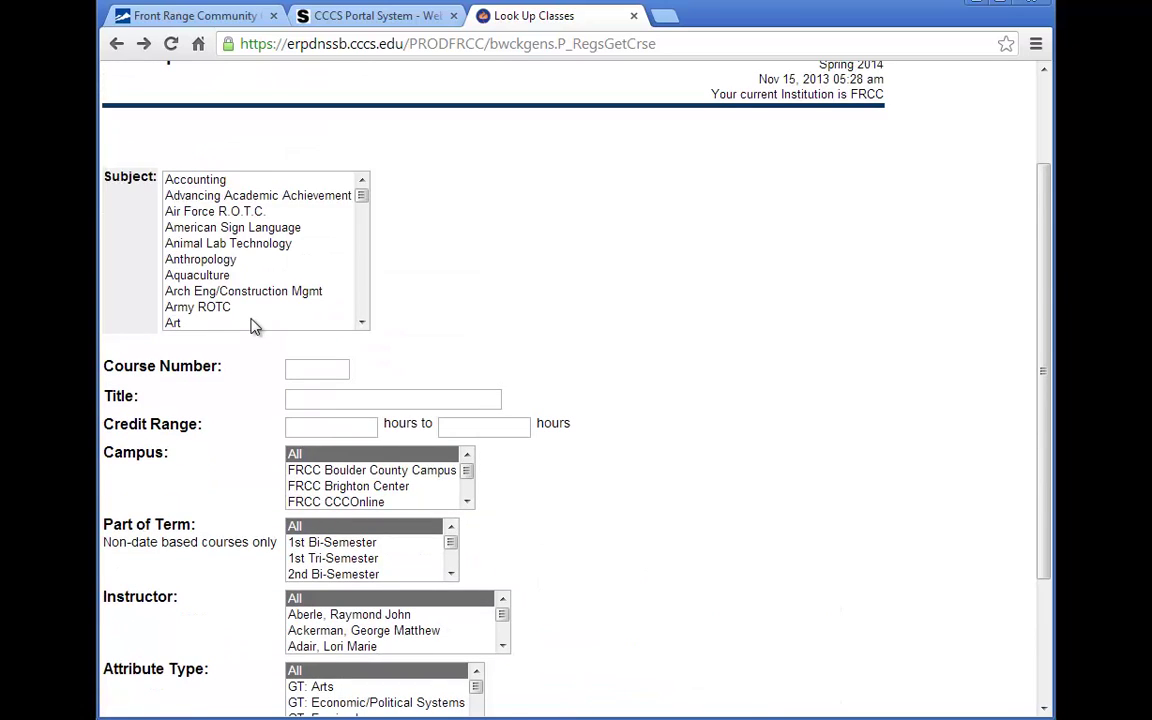
pyautogui.scroll(2, 255, 325)
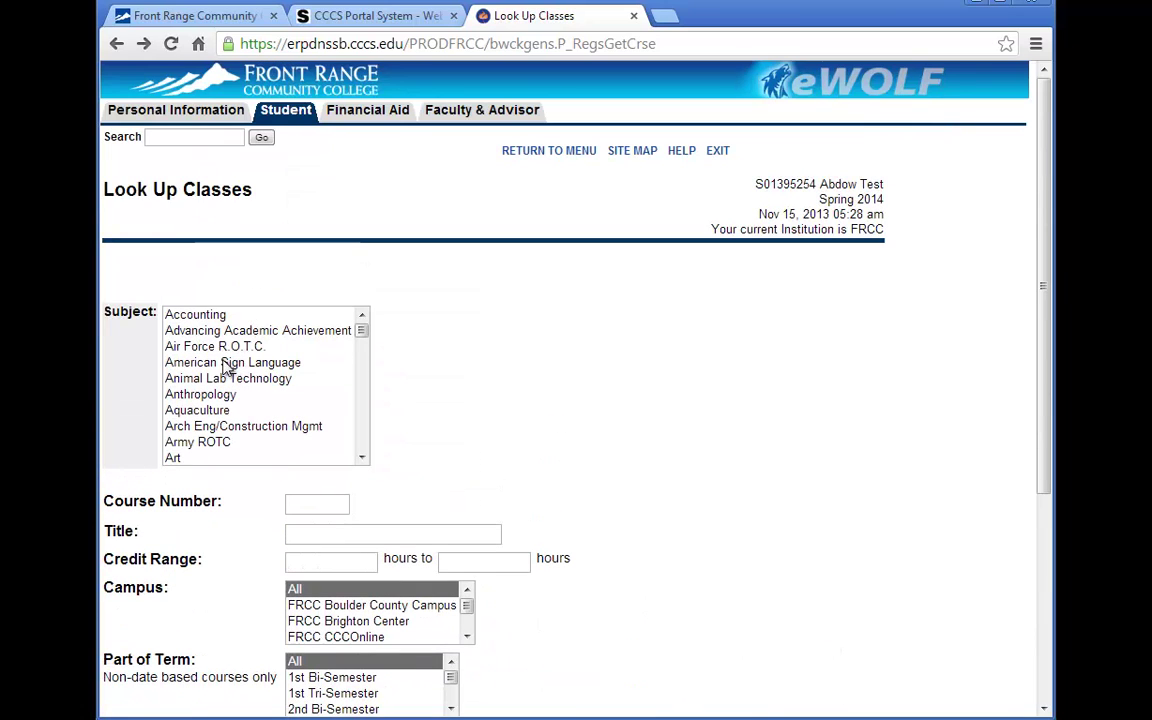
# Multi-select Accounting, Air Force R.O.T.C. and Animal Lab Technology as subjects
pyautogui.click(210, 317)
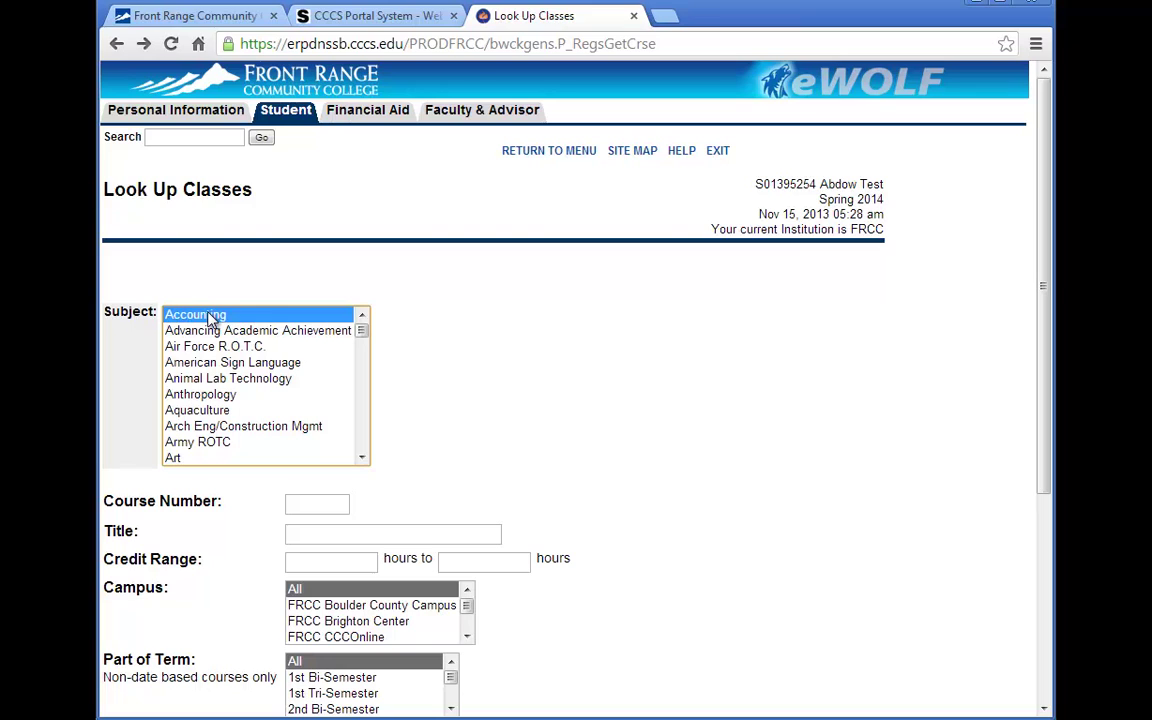
pyautogui.press('ctrl')
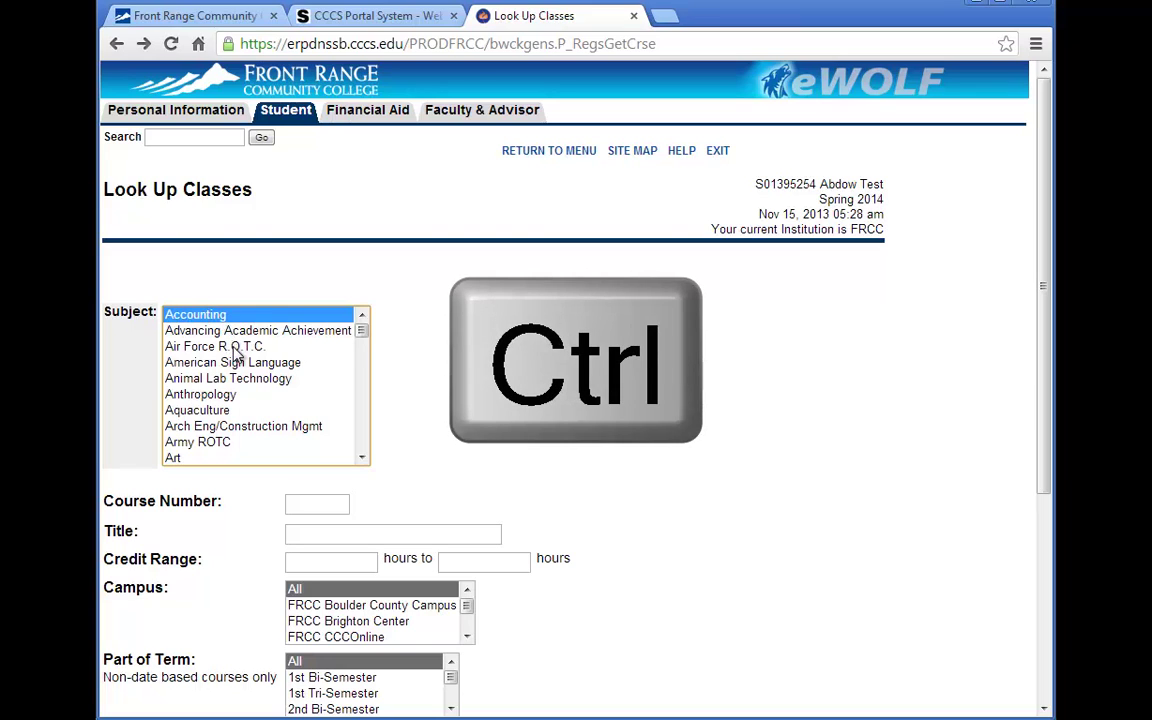
pyautogui.keyDown('ctrl'); pyautogui.click(233, 347); pyautogui.keyUp('ctrl')
pyautogui.keyDown('ctrl'); pyautogui.click(233, 379); pyautogui.keyUp('ctrl')
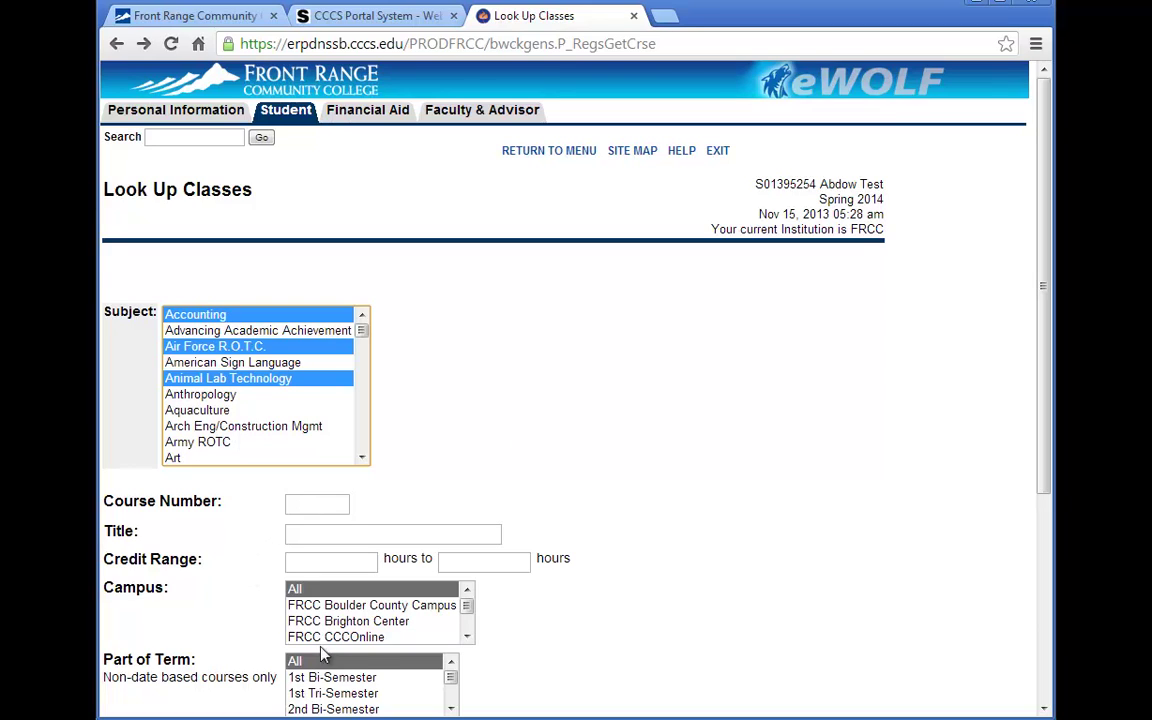
# Multi-select Boulder County Campus, Brighton Center and CCCOnline as campuses
pyautogui.click(357, 607)
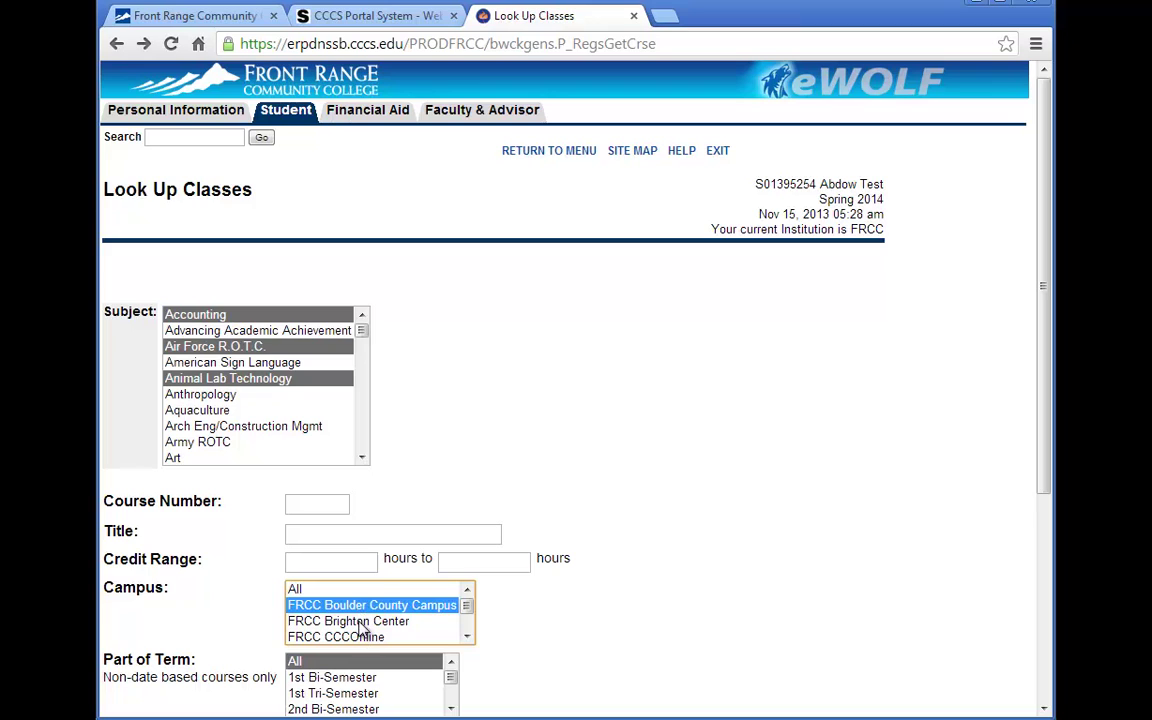
pyautogui.click(348, 621)
pyautogui.press('ctrl')
pyautogui.click(362, 607)
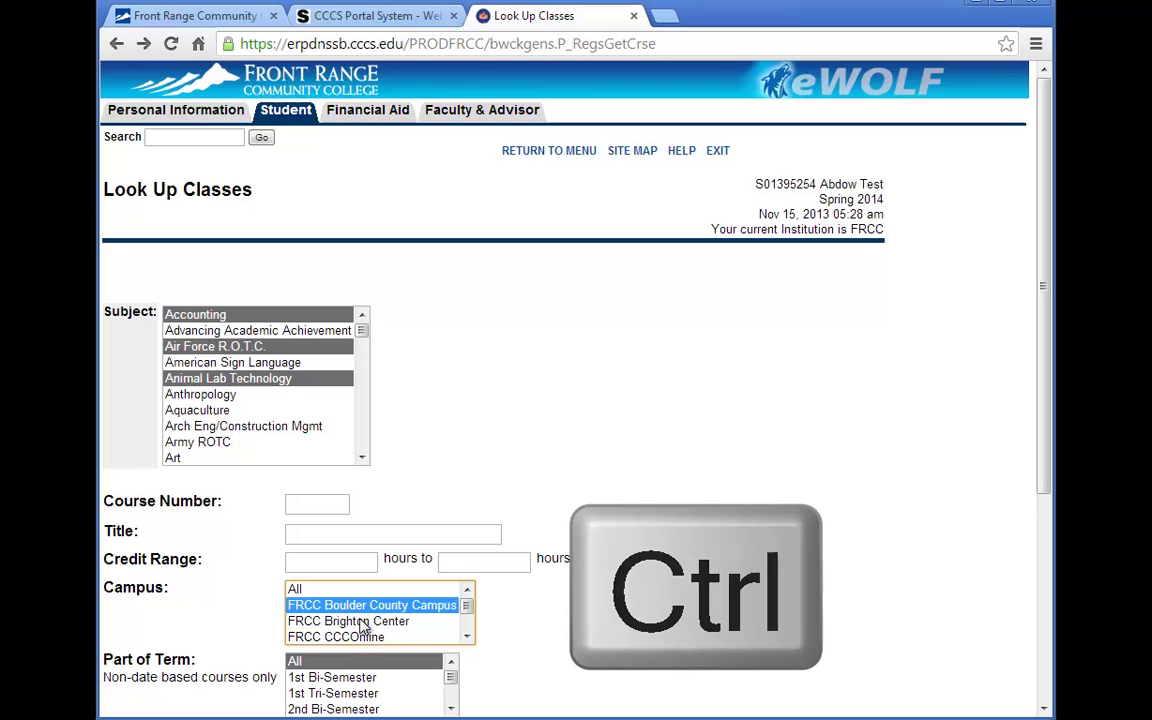
pyautogui.keyDown('ctrl'); pyautogui.click(350, 621); pyautogui.keyUp('ctrl')
pyautogui.keyDown('ctrl'); pyautogui.click(300, 637); pyautogui.keyUp('ctrl')
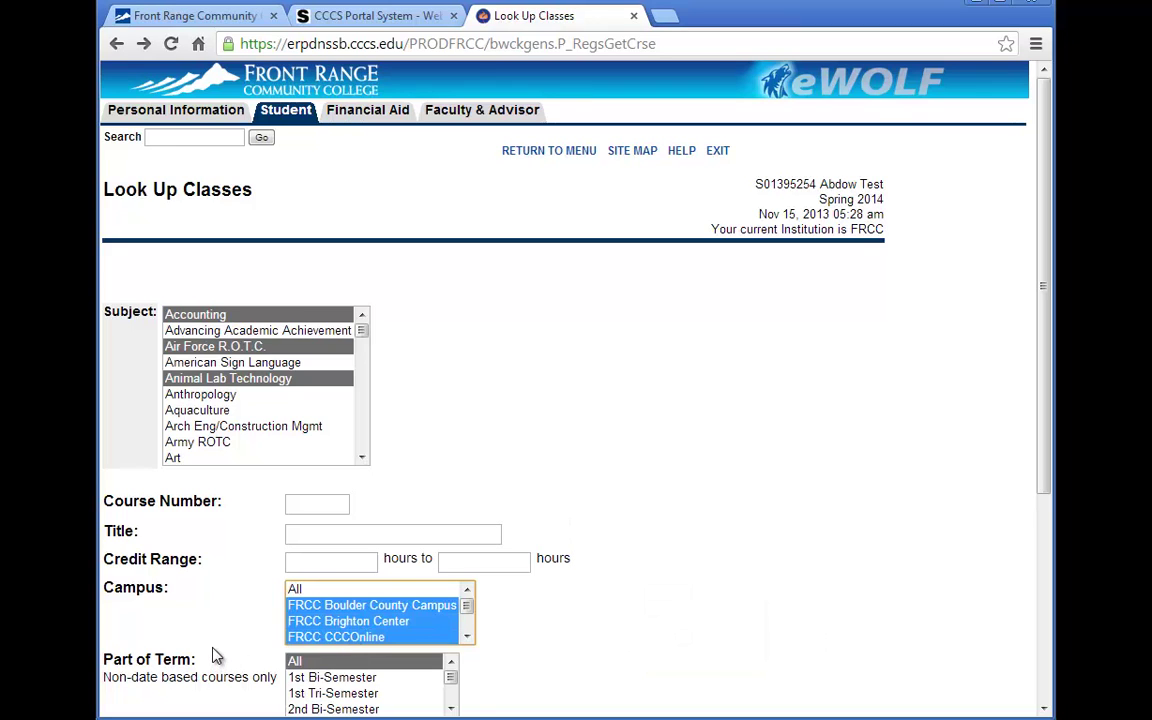
# Reset the form, clearing all subject and campus choices
pyautogui.scroll(-2, 216, 656)
pyautogui.scroll(-1, 216, 656)
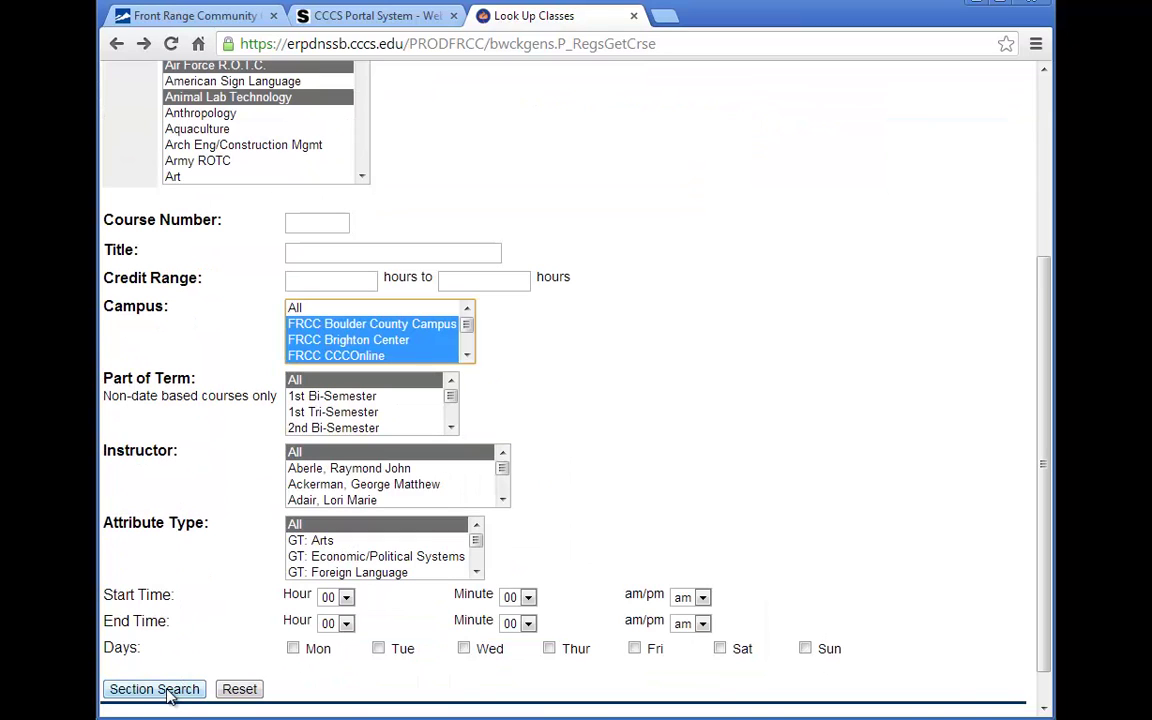
pyautogui.click(240, 692)
pyautogui.scroll(3, 231, 648)
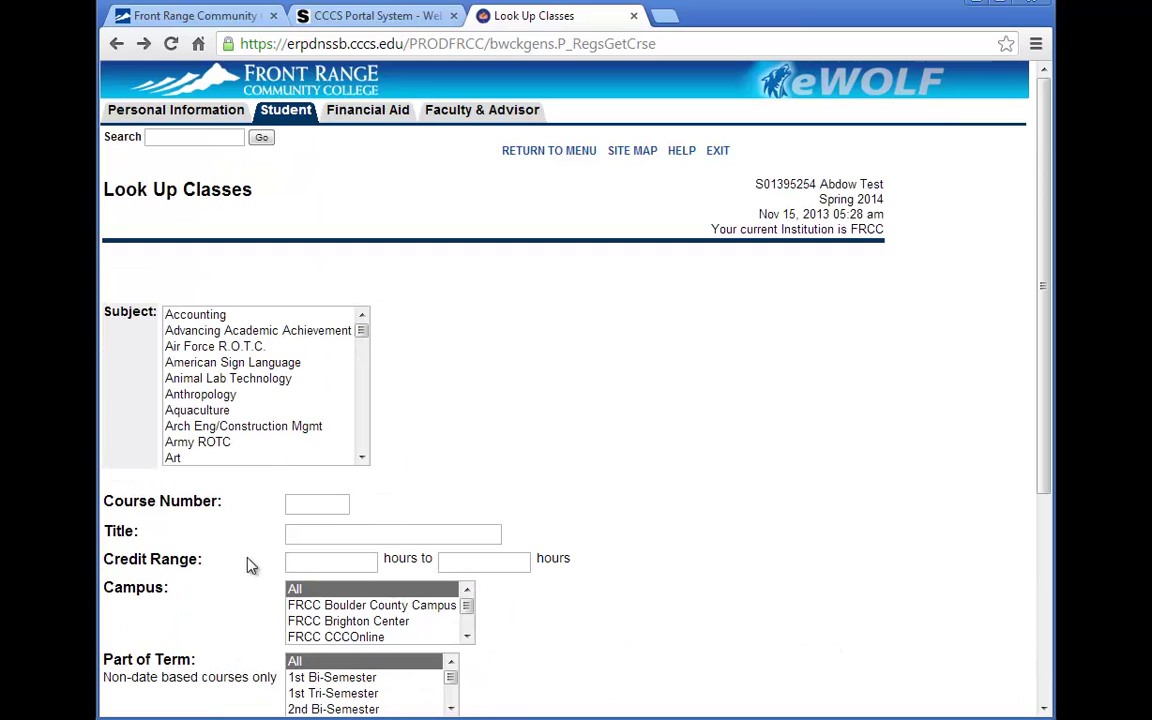
# Select every subject from Accounting through Women's Studies using Shift+End
pyautogui.click(252, 316)
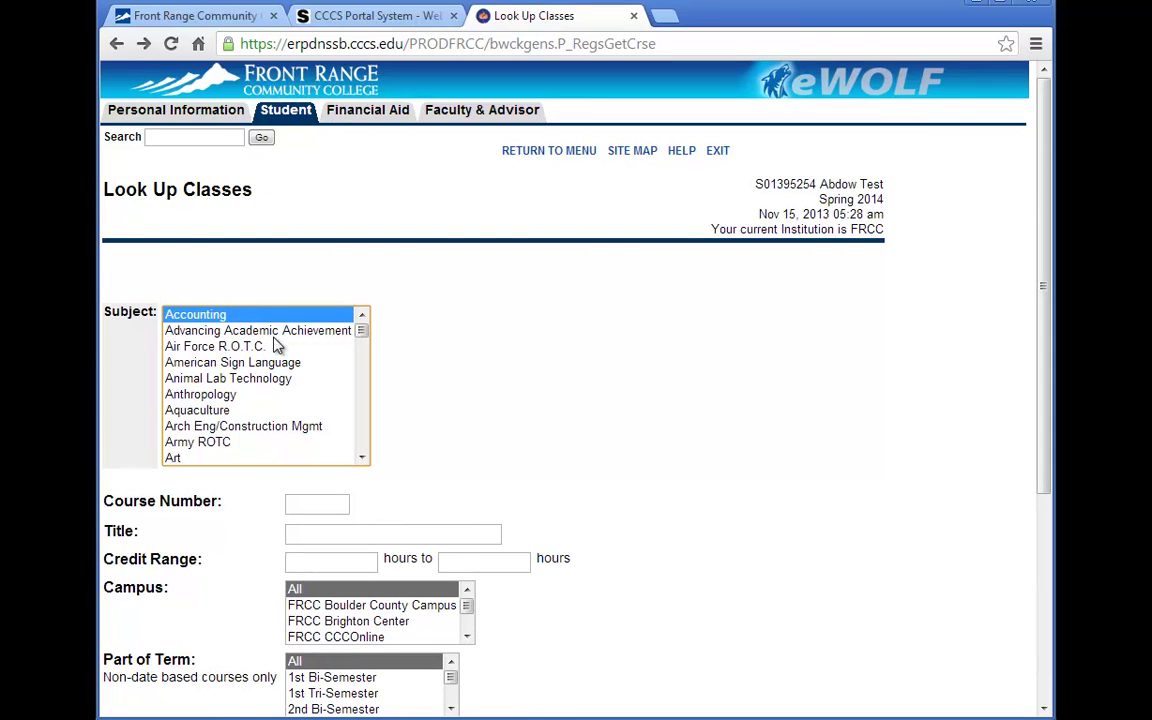
pyautogui.hotkey('shift', 'End')
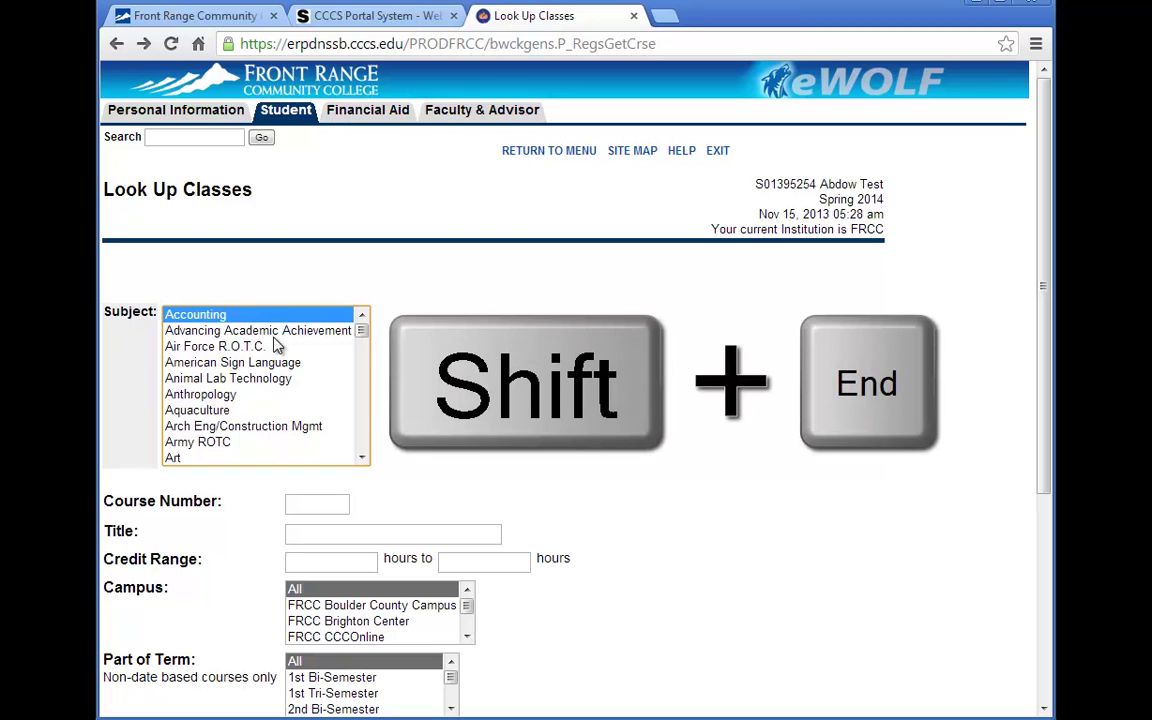
pyautogui.hotkey('shift', 'End')
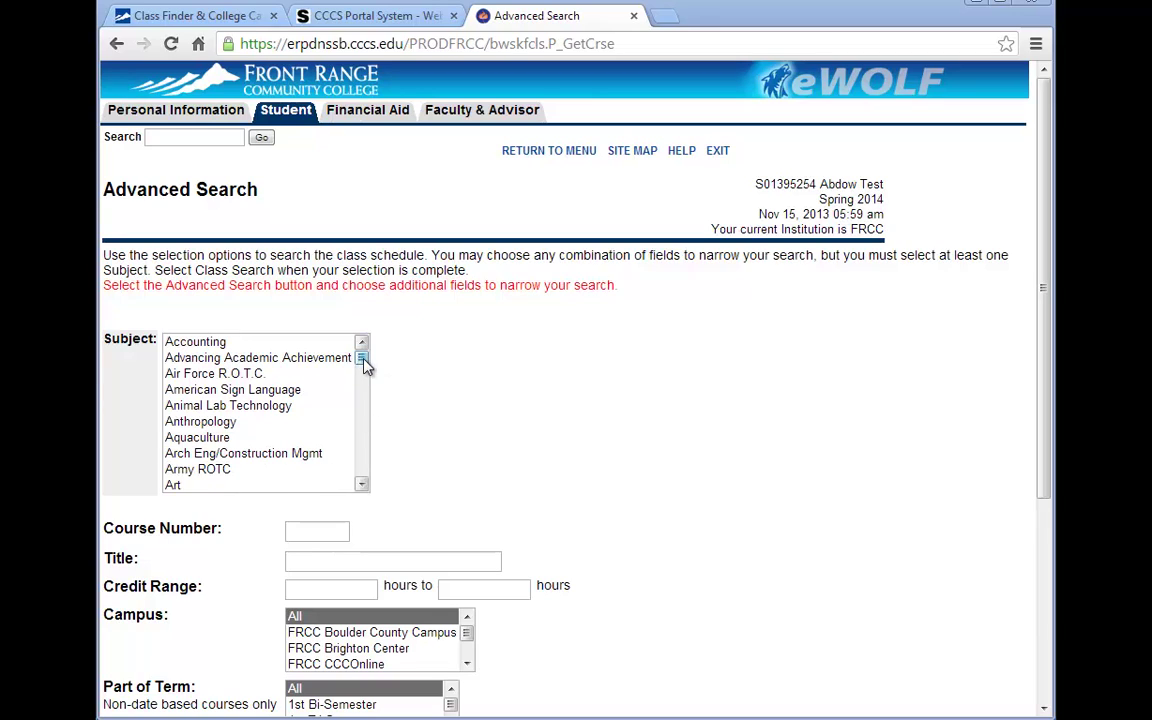
# Search English course 122 sections limited to FRCC Boulder County Campus
pyautogui.moveTo(364, 366)
pyautogui.mouseDown()
pyautogui.moveTo(367, 403)
pyautogui.moveTo(298, 422)
pyautogui.mouseUp()
pyautogui.click(196, 407)
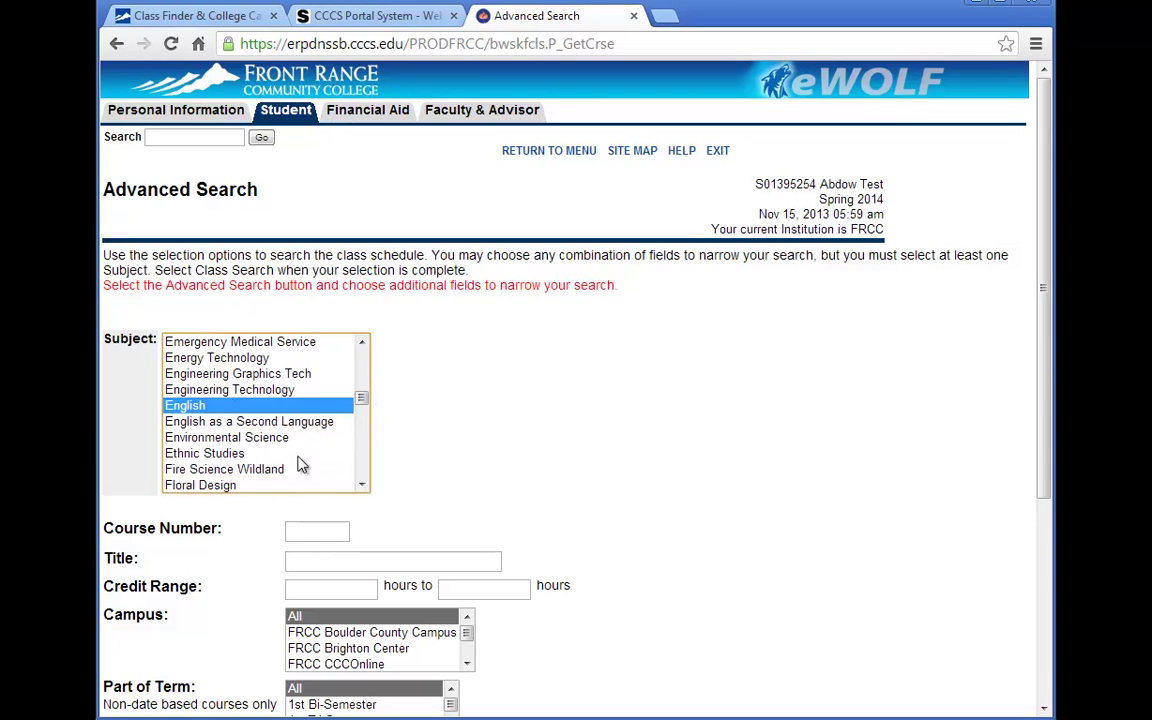
pyautogui.click(316, 532)
pyautogui.write('122')
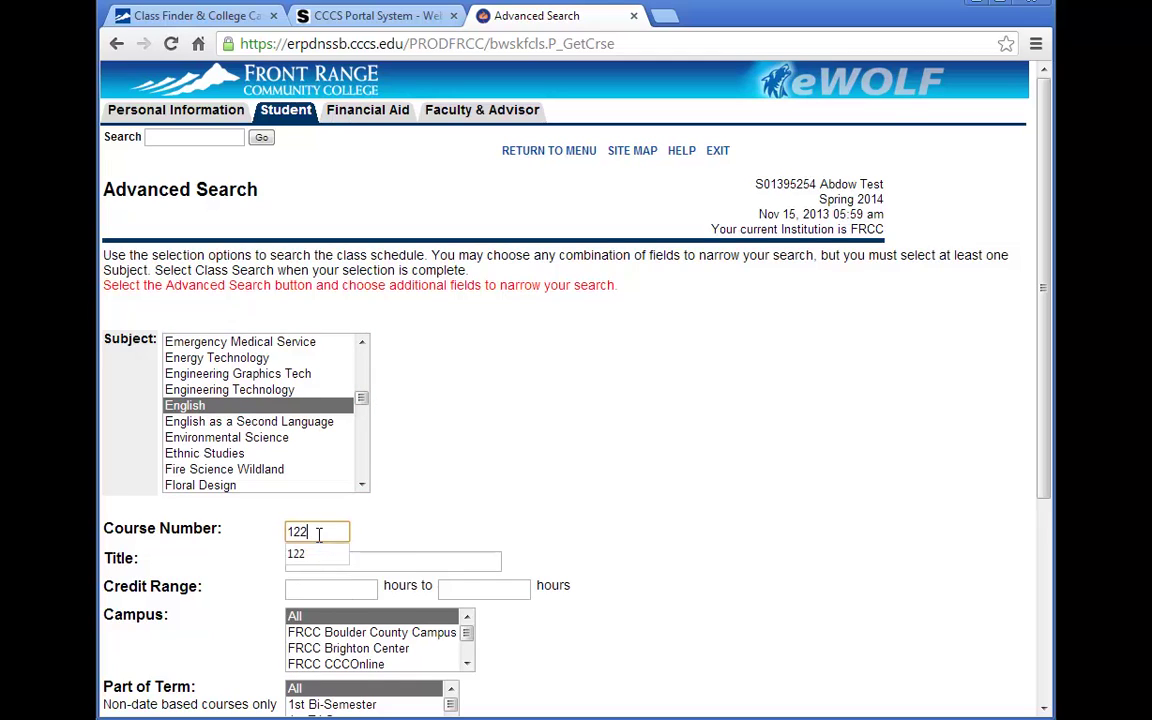
pyautogui.click(413, 633)
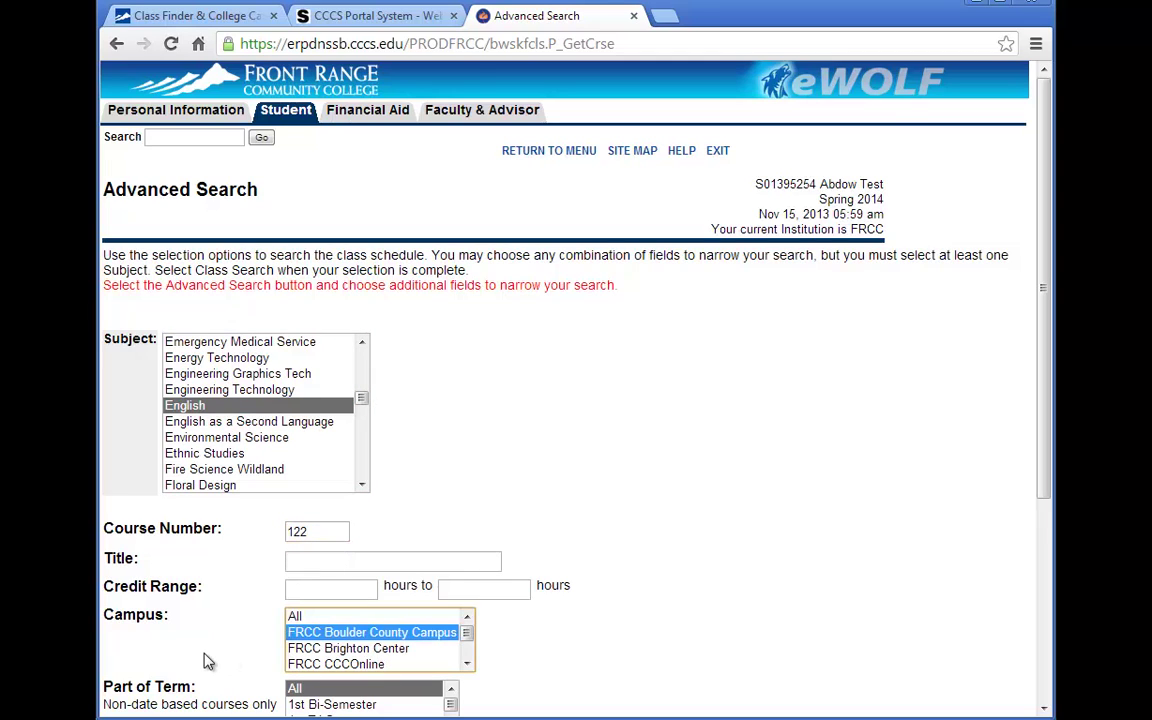
pyautogui.scroll(-3, 206, 663)
pyautogui.scroll(-1, 155, 683)
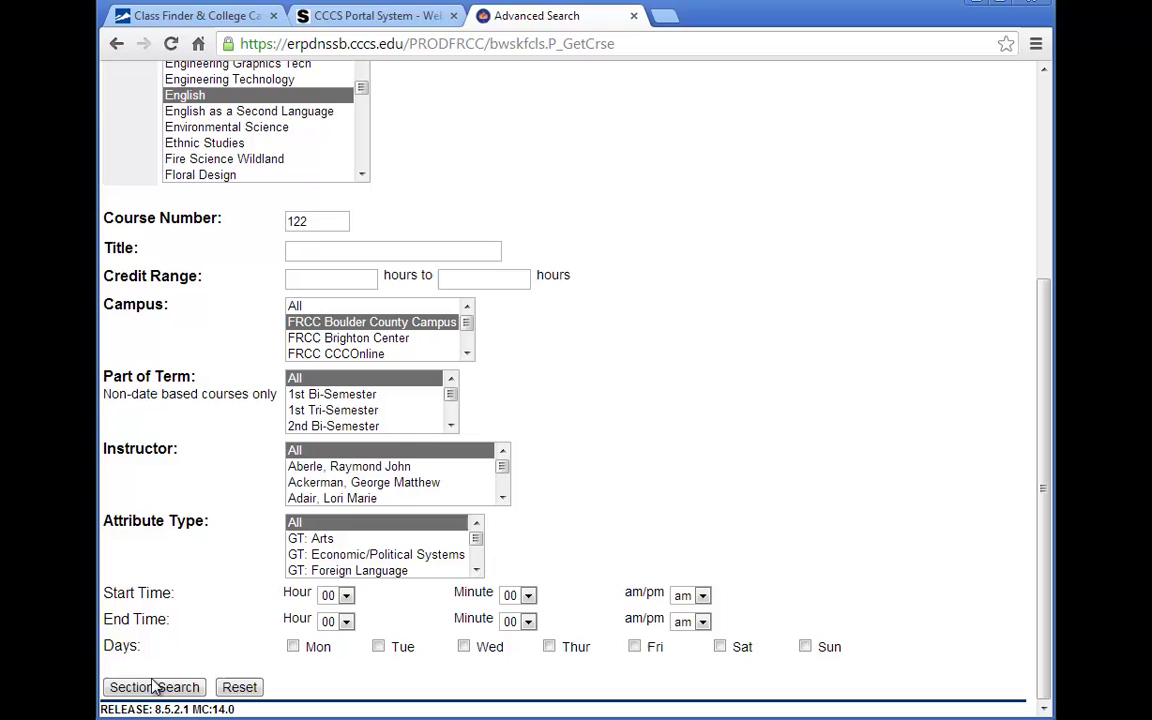
pyautogui.click(152, 688)
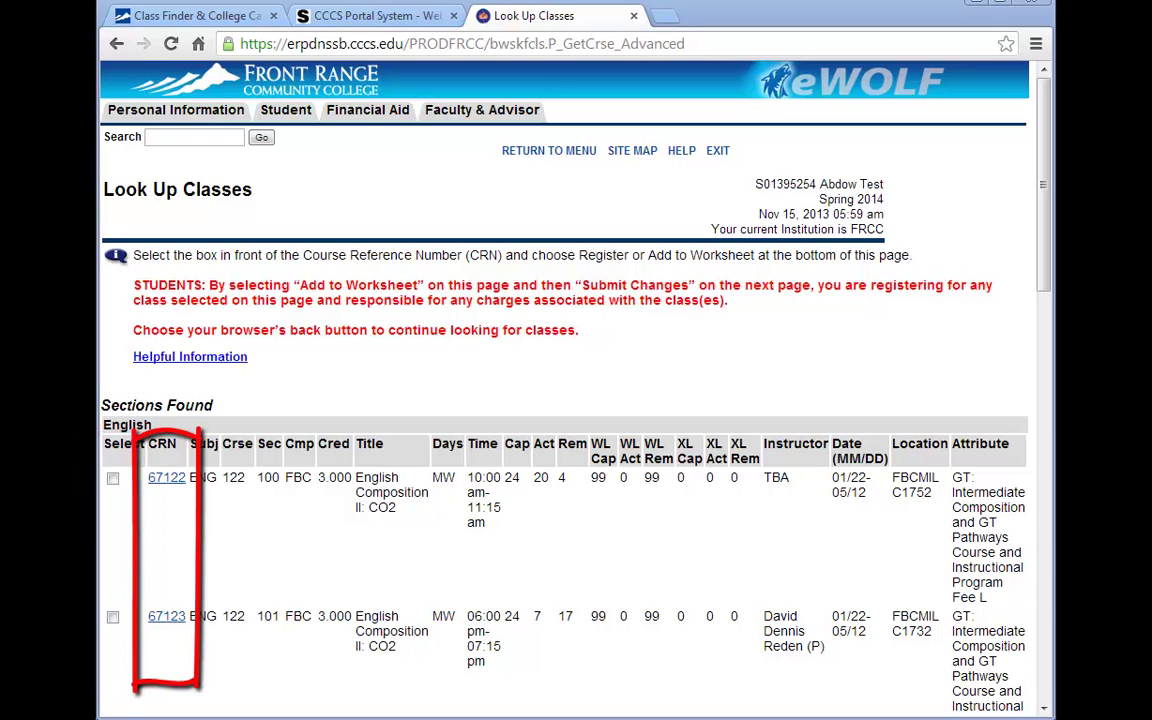
pyautogui.click(165, 480)
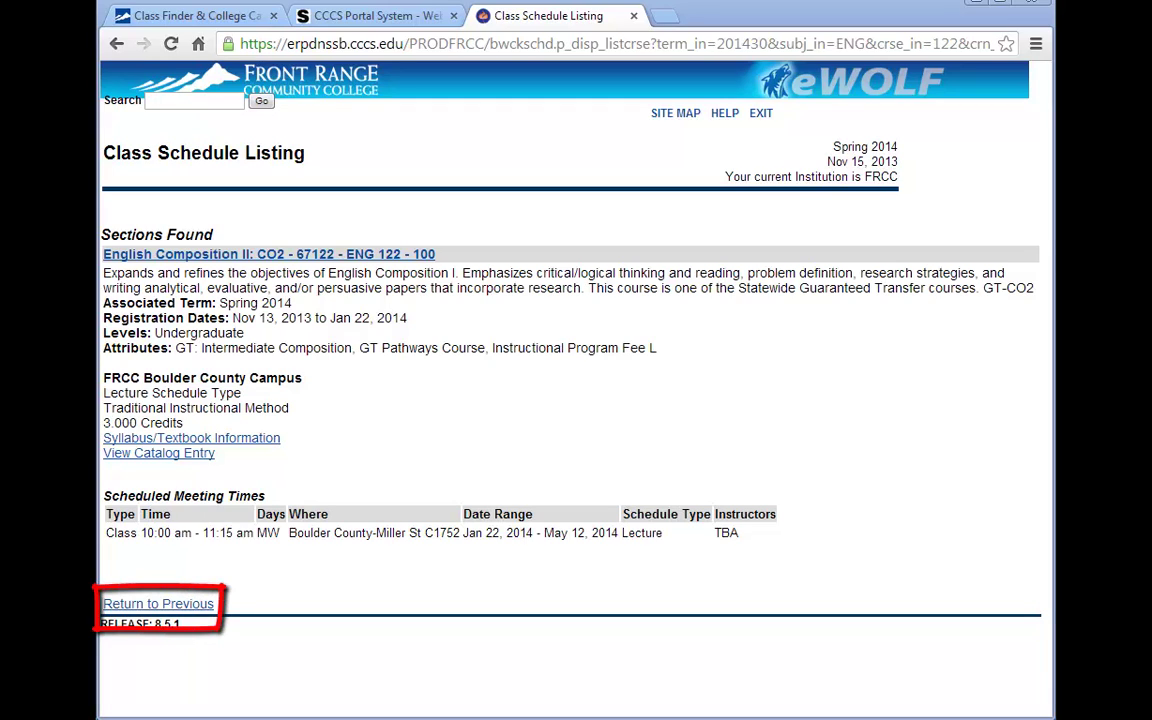
pyautogui.click(180, 605)
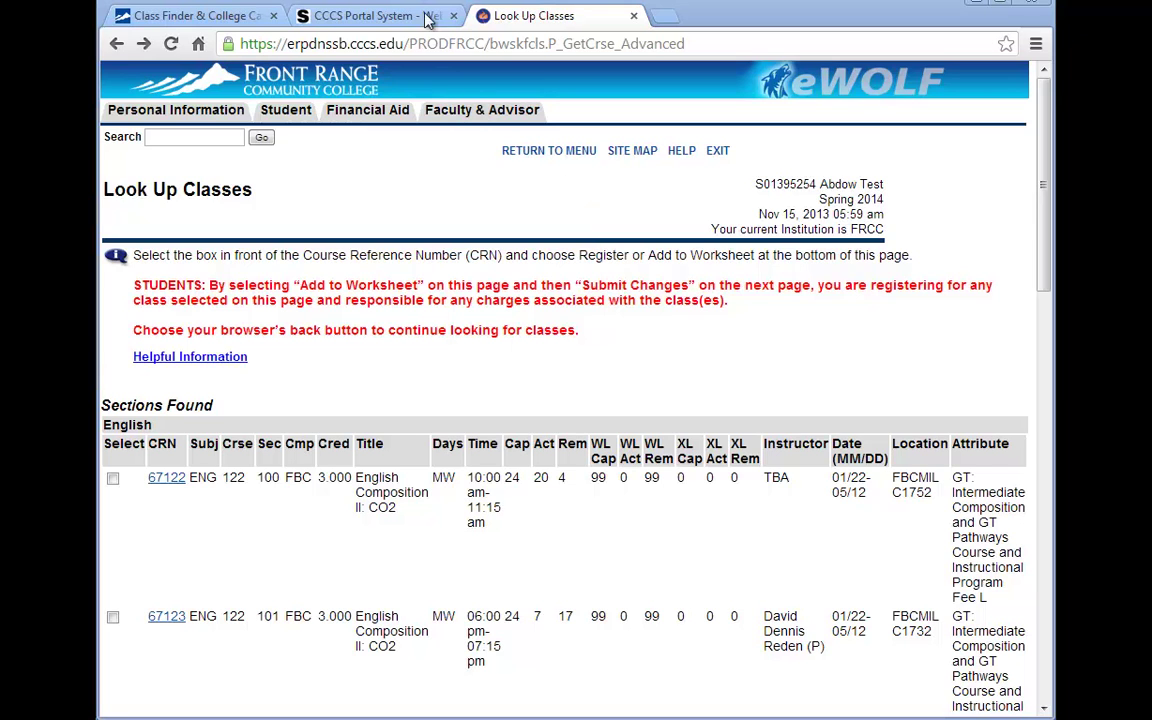
# Open Look Up Classes from the eWOLF portal in two new tabs
pyautogui.click(388, 16)
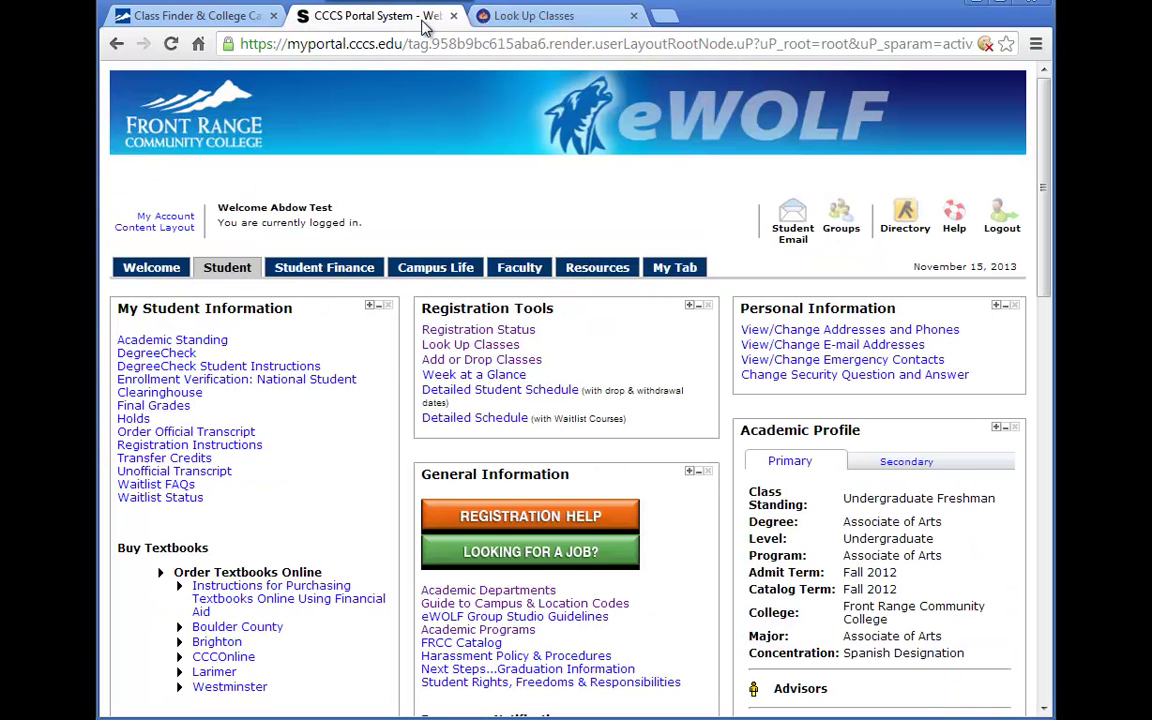
pyautogui.click(425, 345)
pyautogui.click(420, 18)
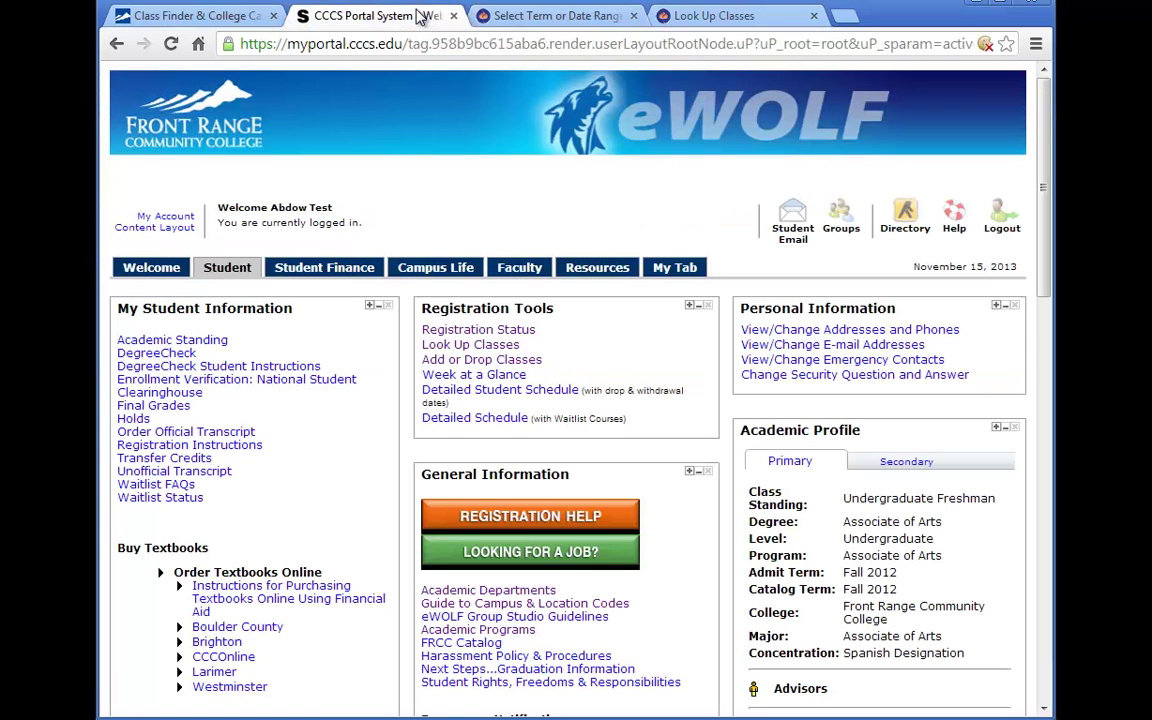
pyautogui.click(436, 346)
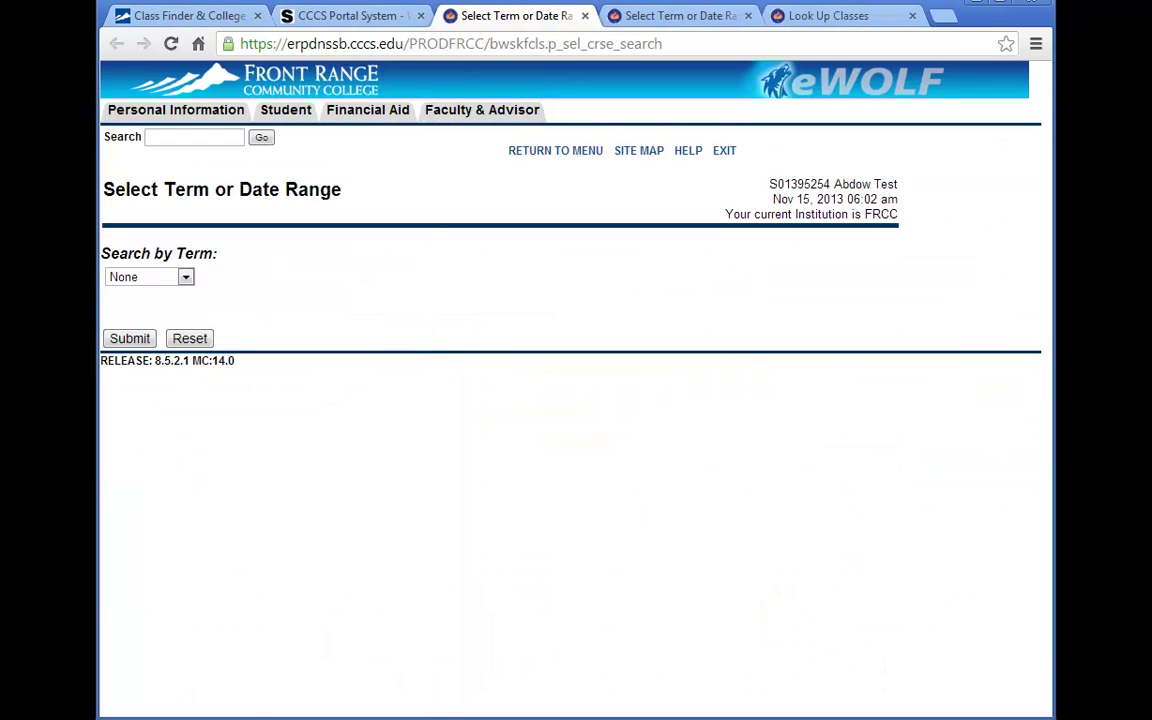
pyautogui.click(388, 25)
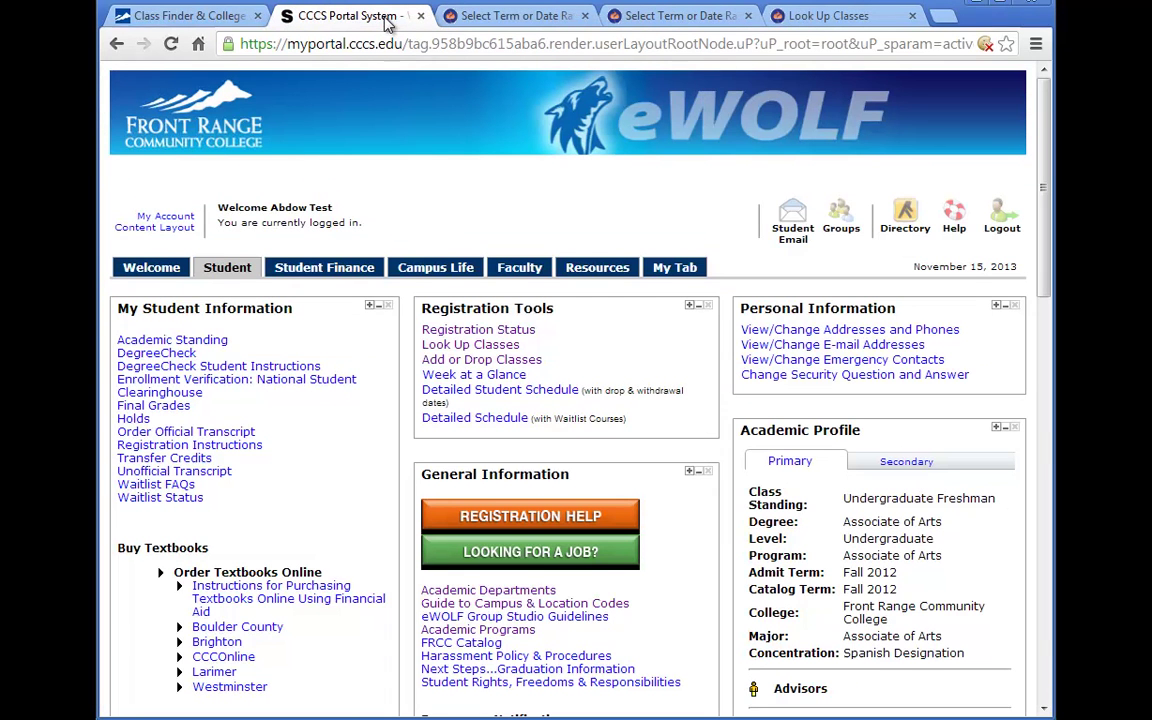
pyautogui.click(465, 18)
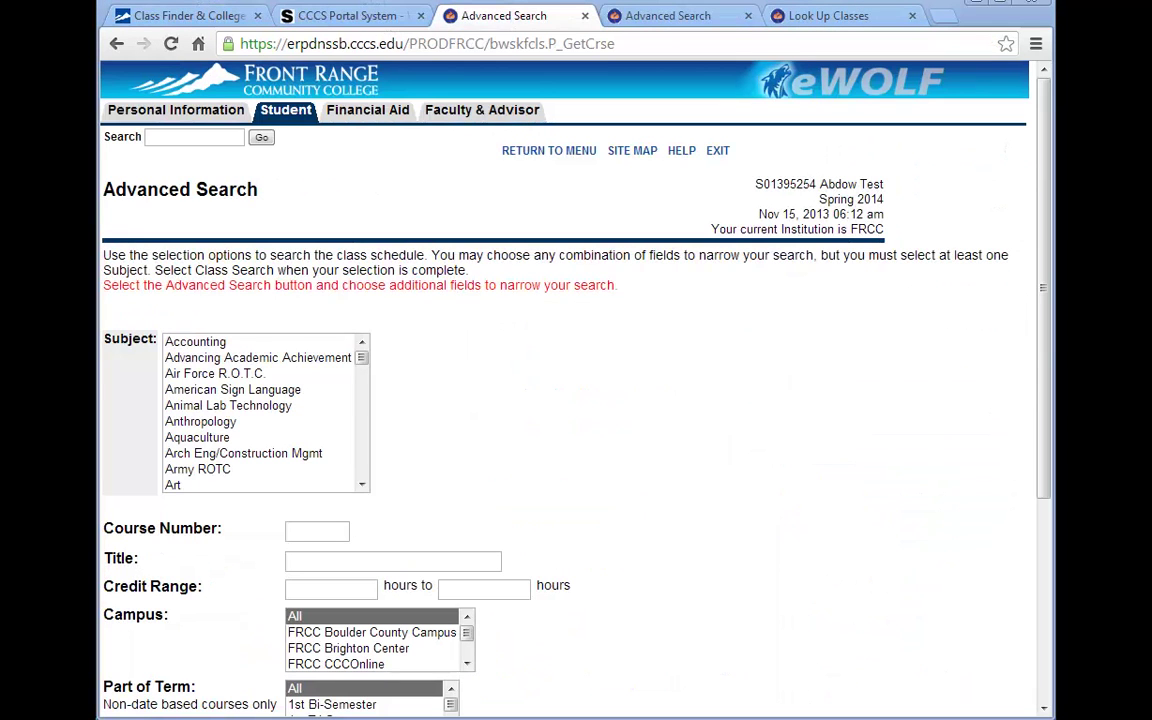
# Choose Accounting and compare the Boulder campus and online Accounting results
pyautogui.click(182, 349)
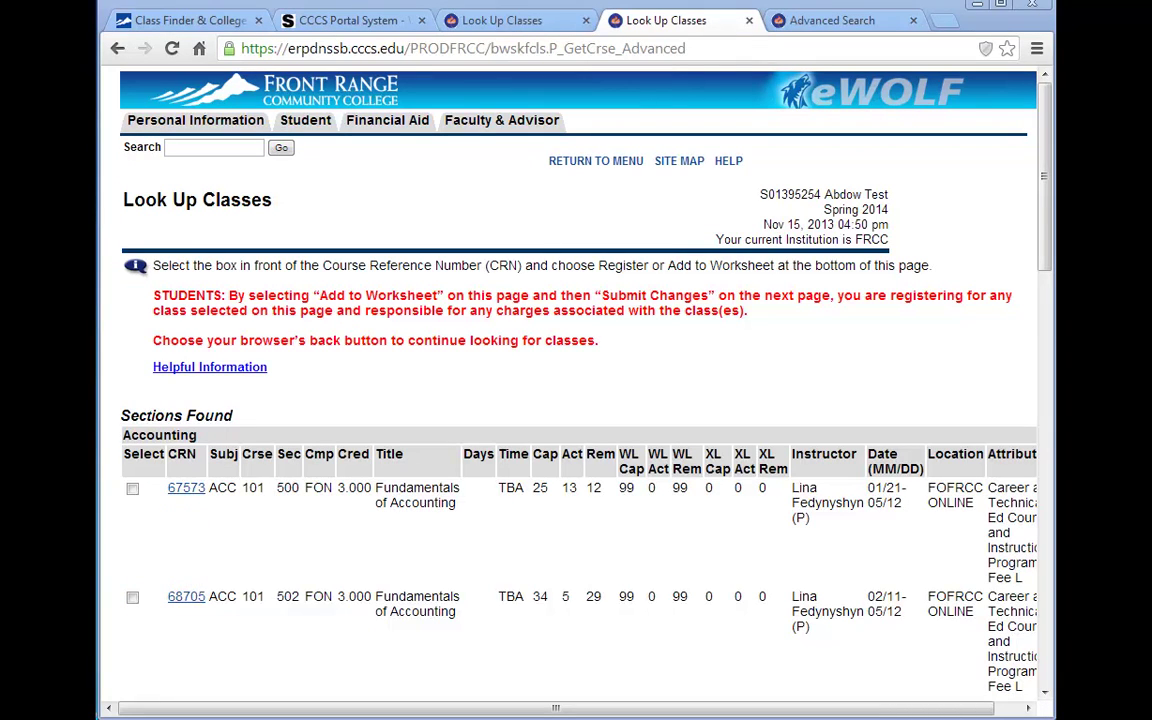
pyautogui.click(533, 28)
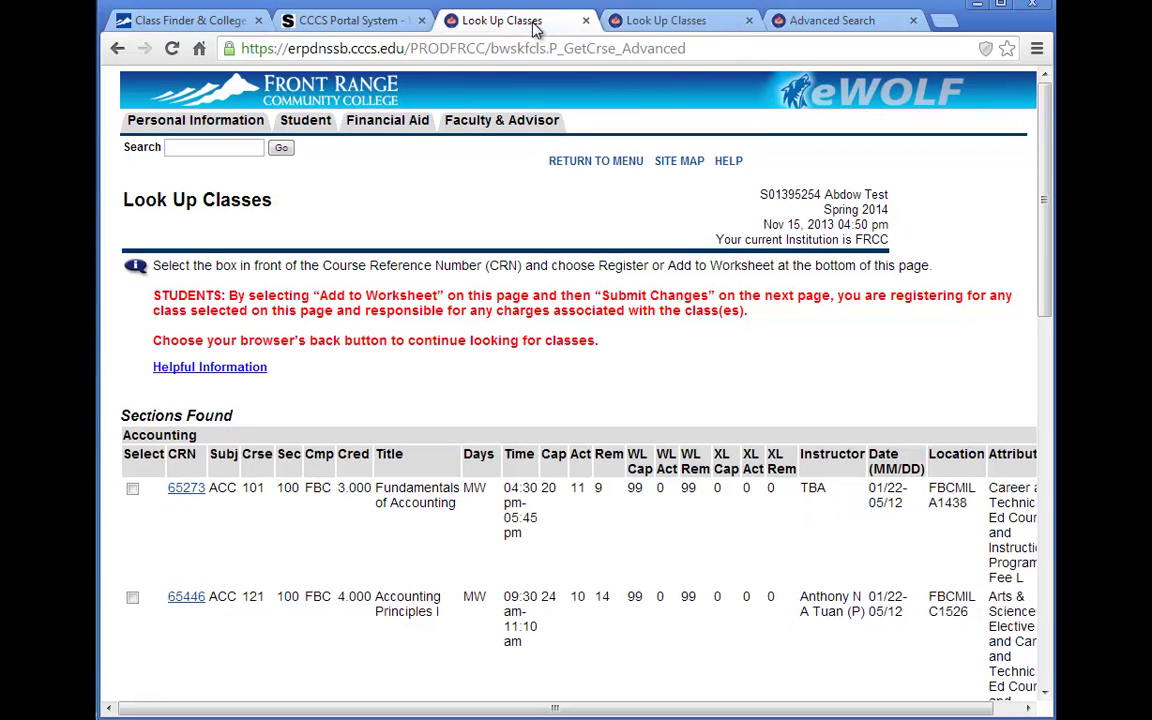
pyautogui.click(662, 24)
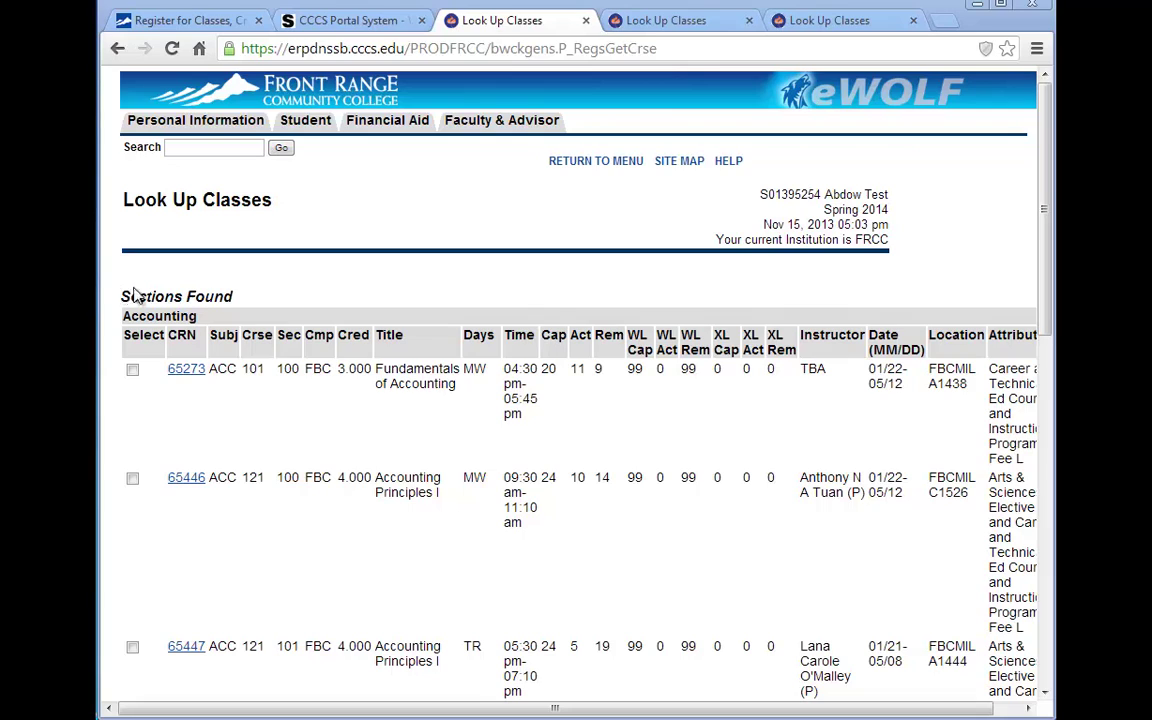
# Close two extra results tabs and return to the Class Finder & College Catalog tab
pyautogui.click(750, 21)
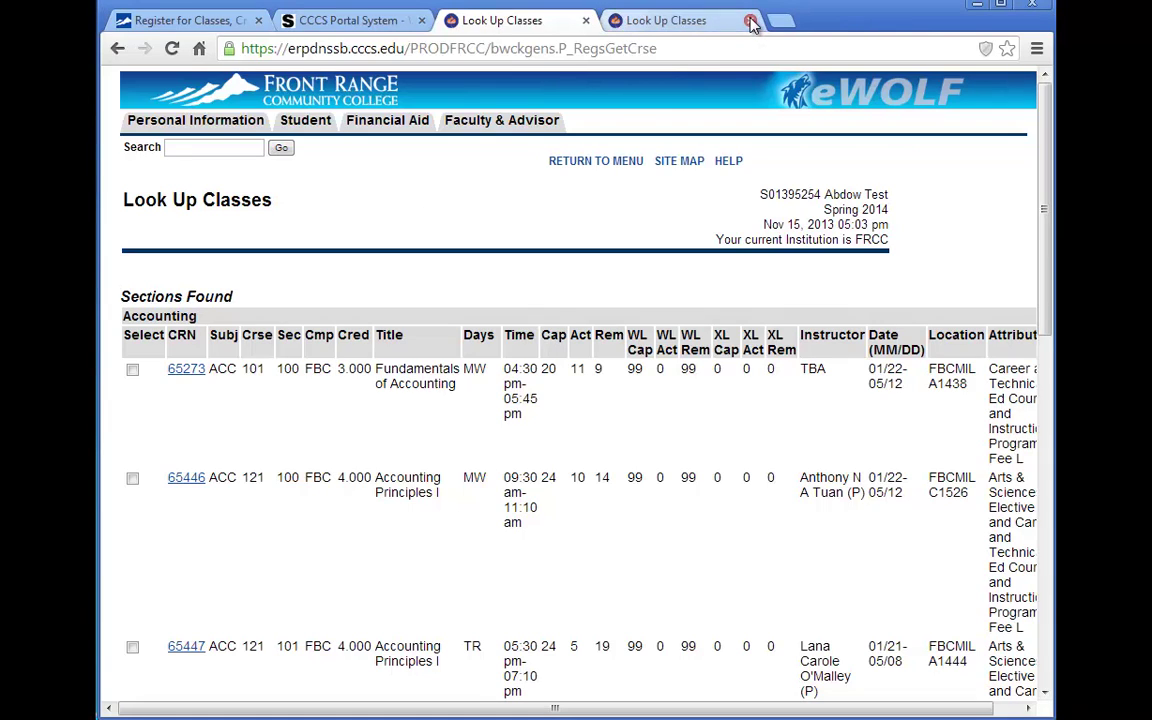
pyautogui.click(748, 20)
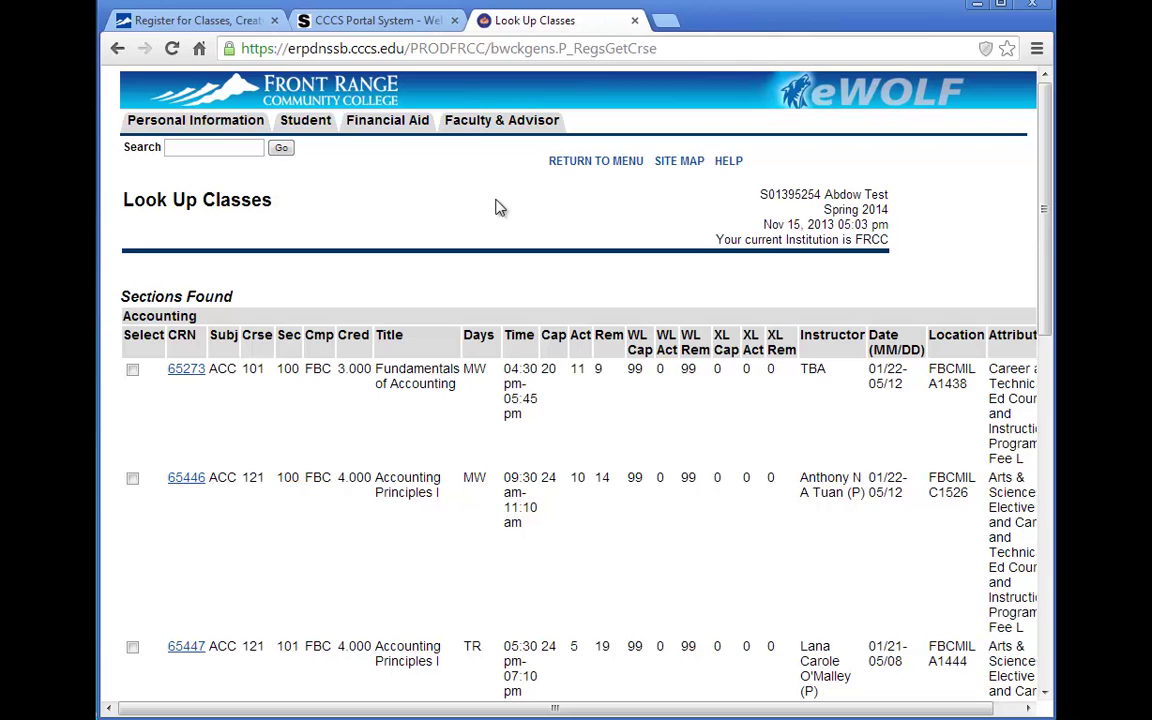
pyautogui.hotkey('ctrl', '1')
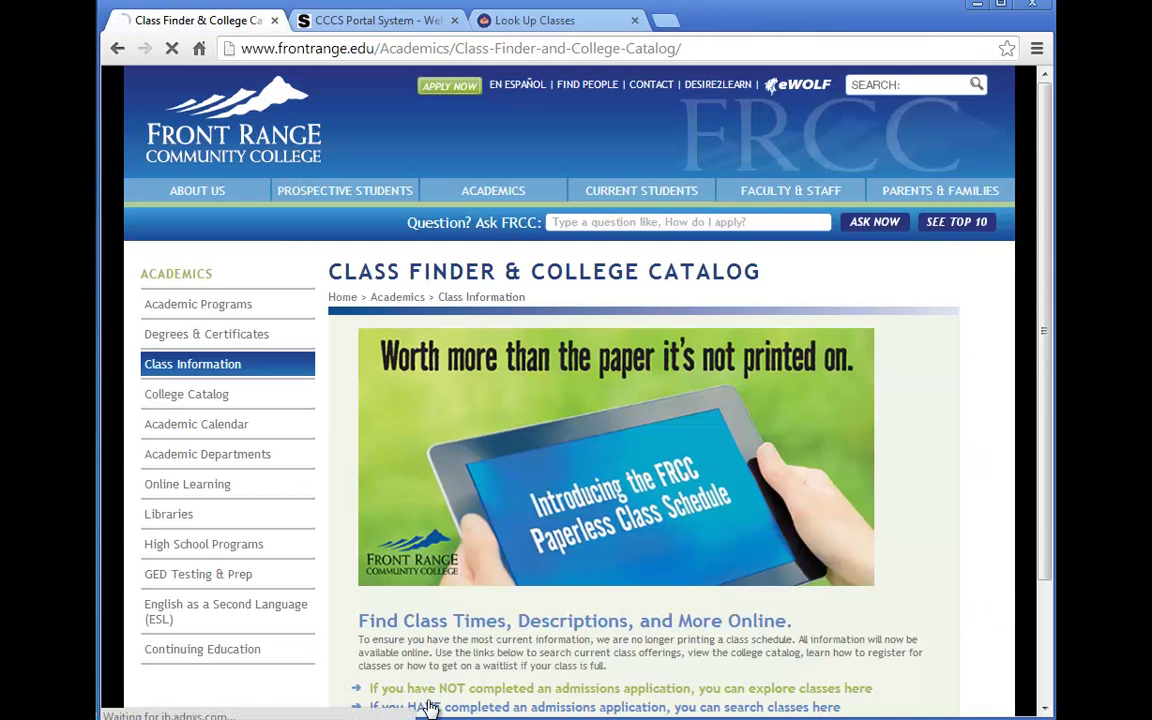
# Open the Register for Classes page for admitted students and scroll through it
pyautogui.click(466, 706)
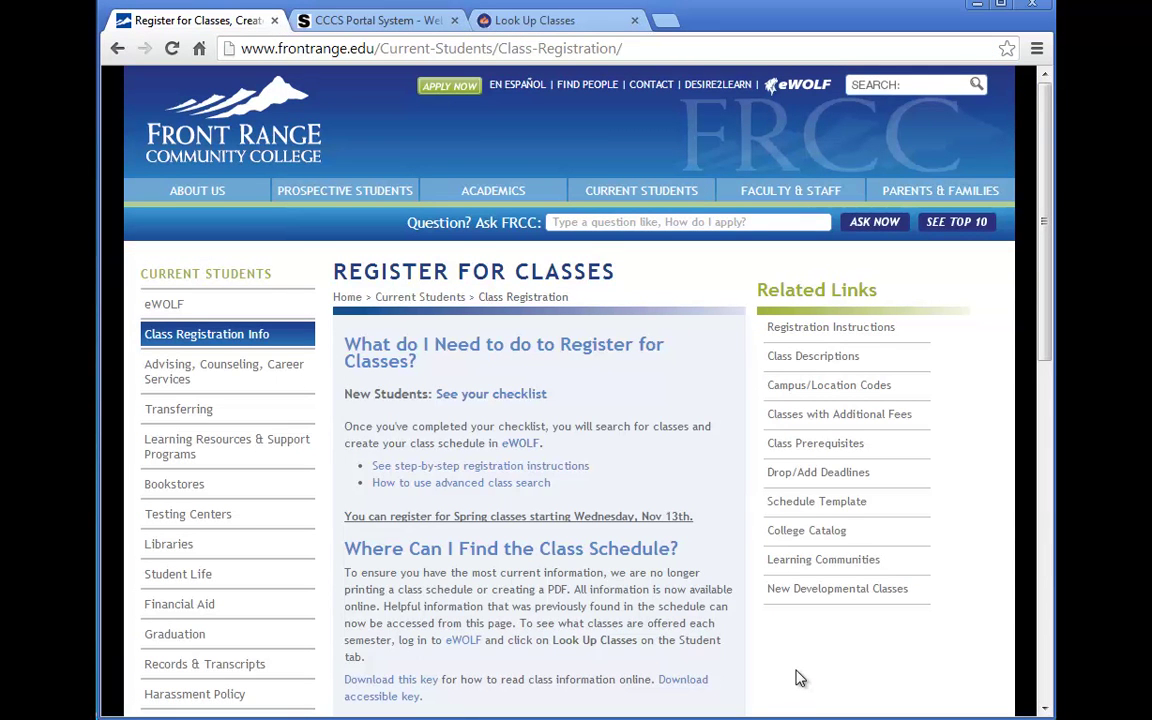
pyautogui.scroll(-2, 797, 677)
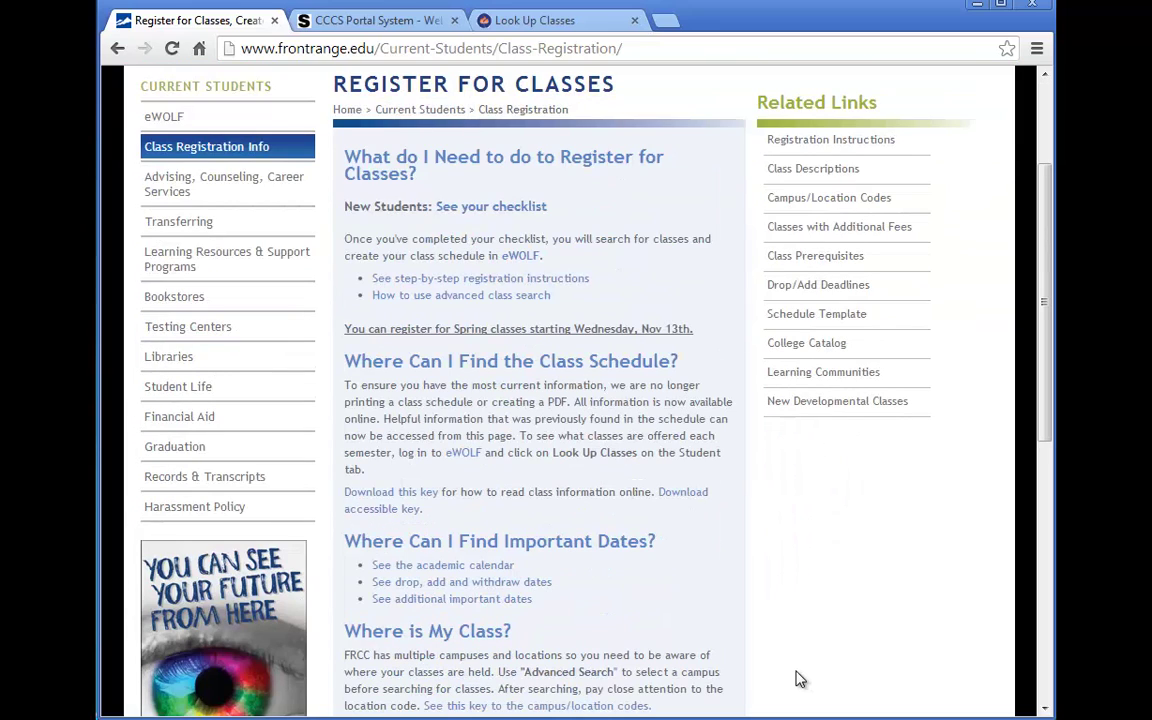
pyautogui.scroll(-2, 797, 677)
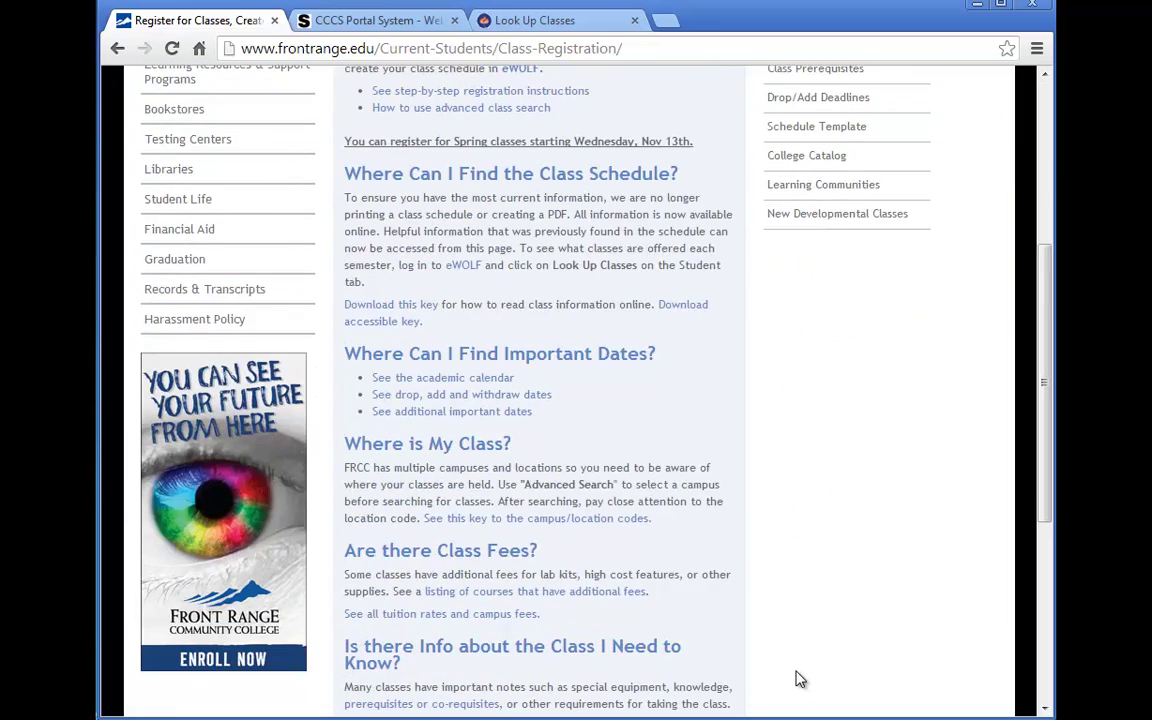
pyautogui.scroll(4, 797, 677)
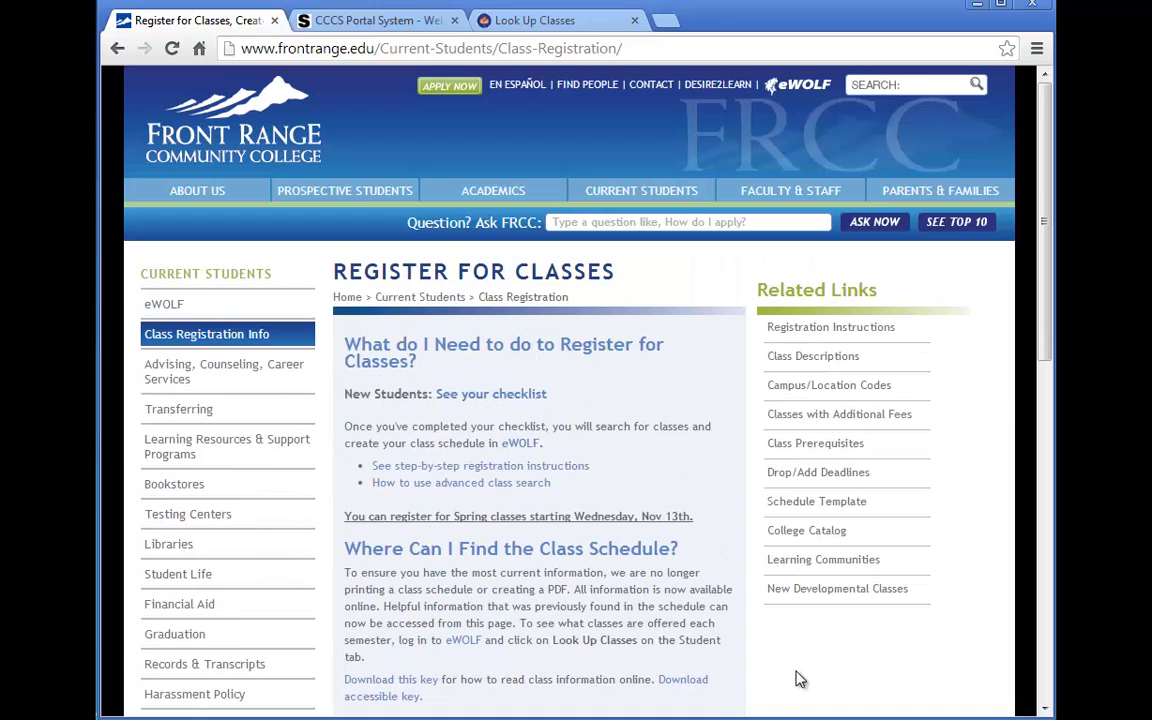